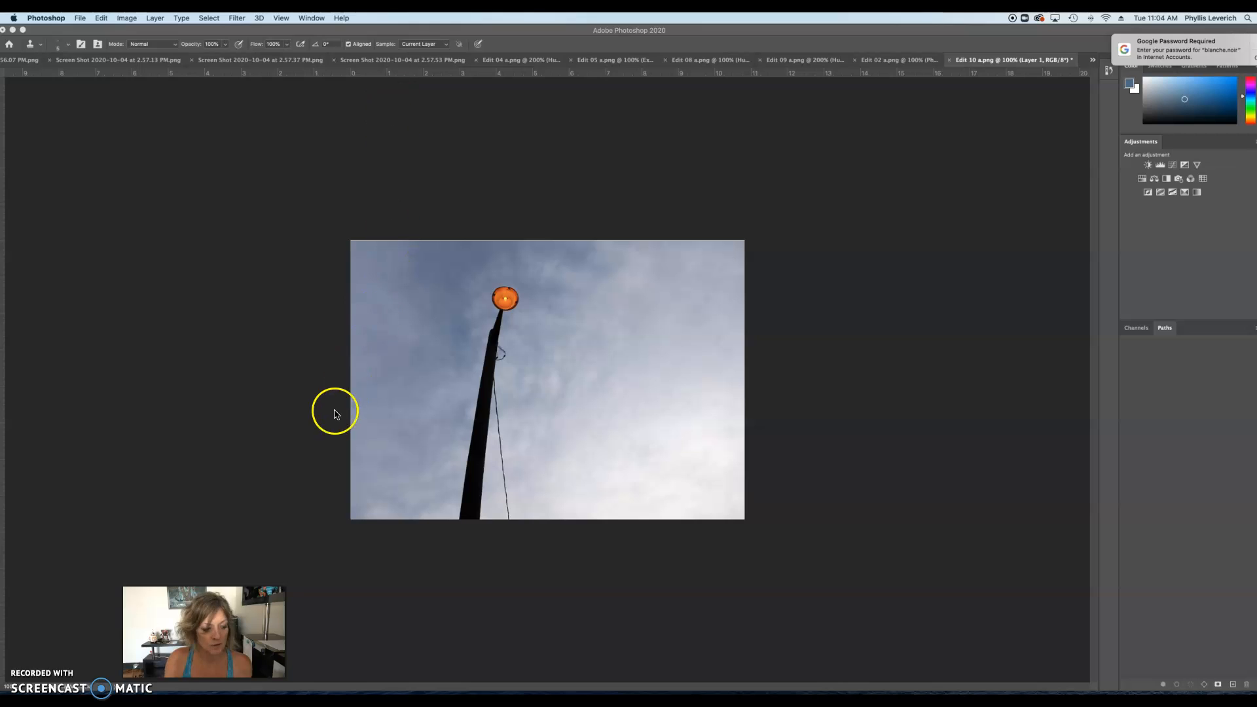
Bring back the hidden panels and move Properties and Layers toward the edge of the photo, shown at 200%.
key("Tab")
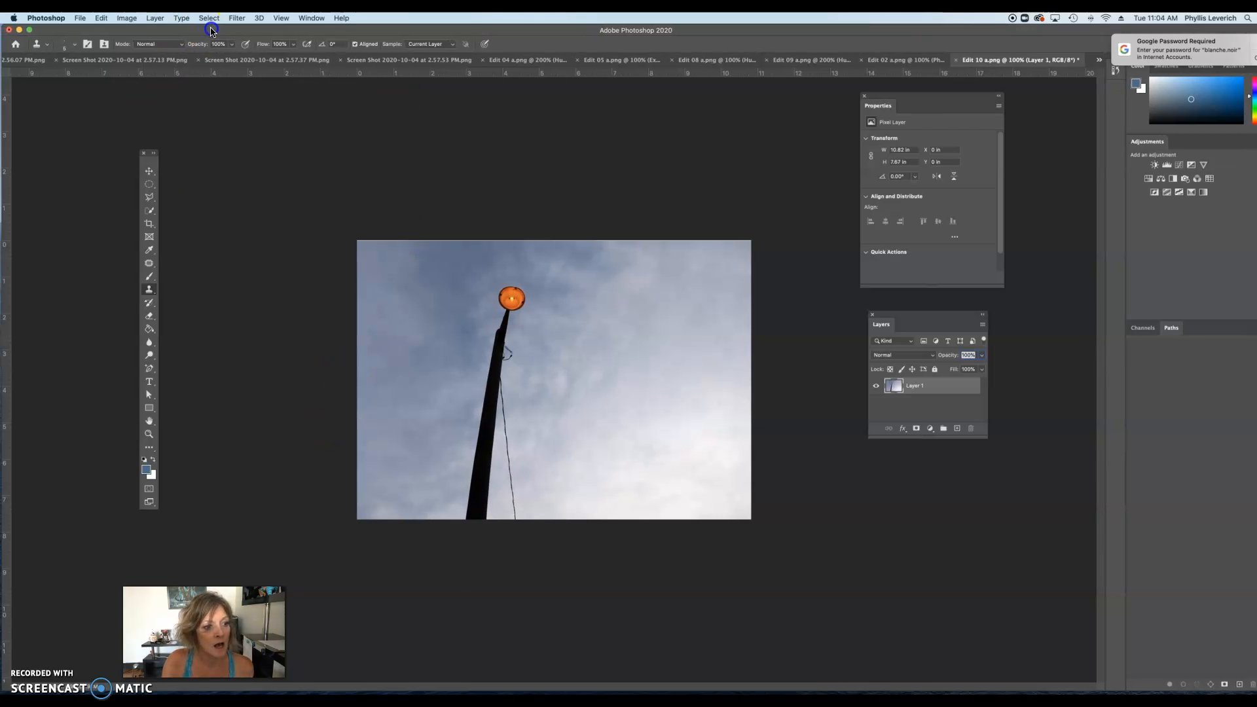
left_click(149, 434)
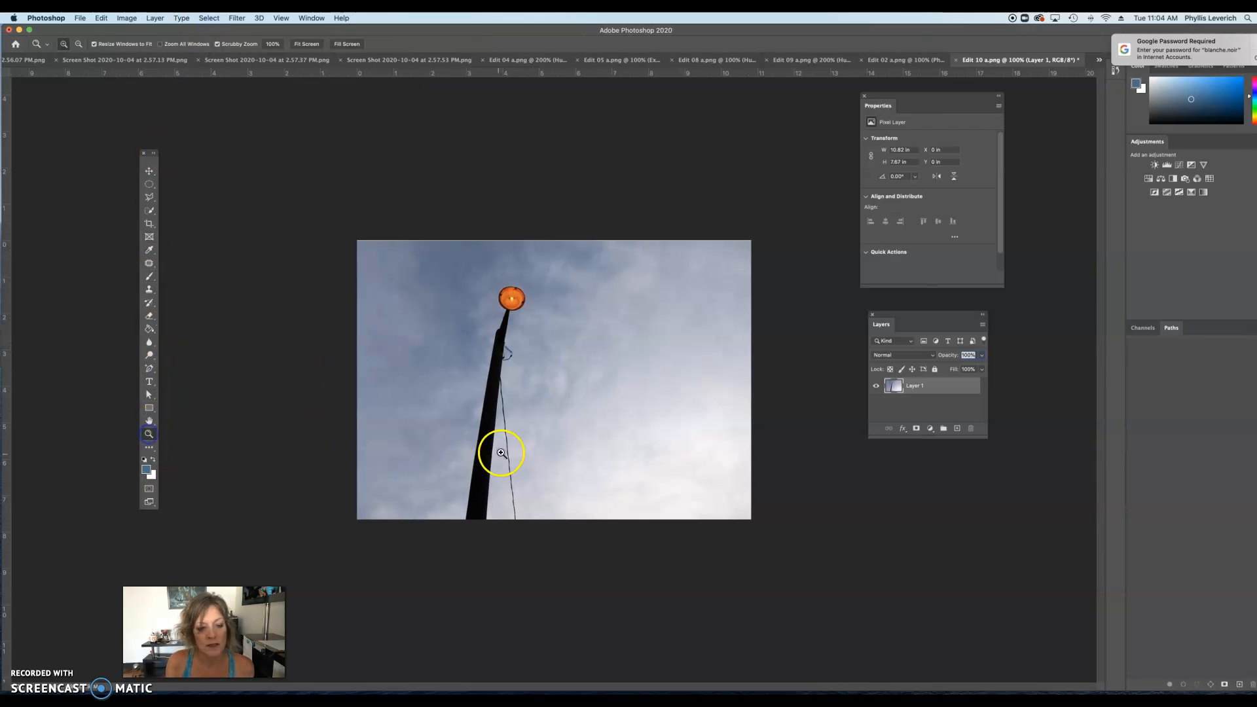
left_click(512, 449)
left_click(512, 449)
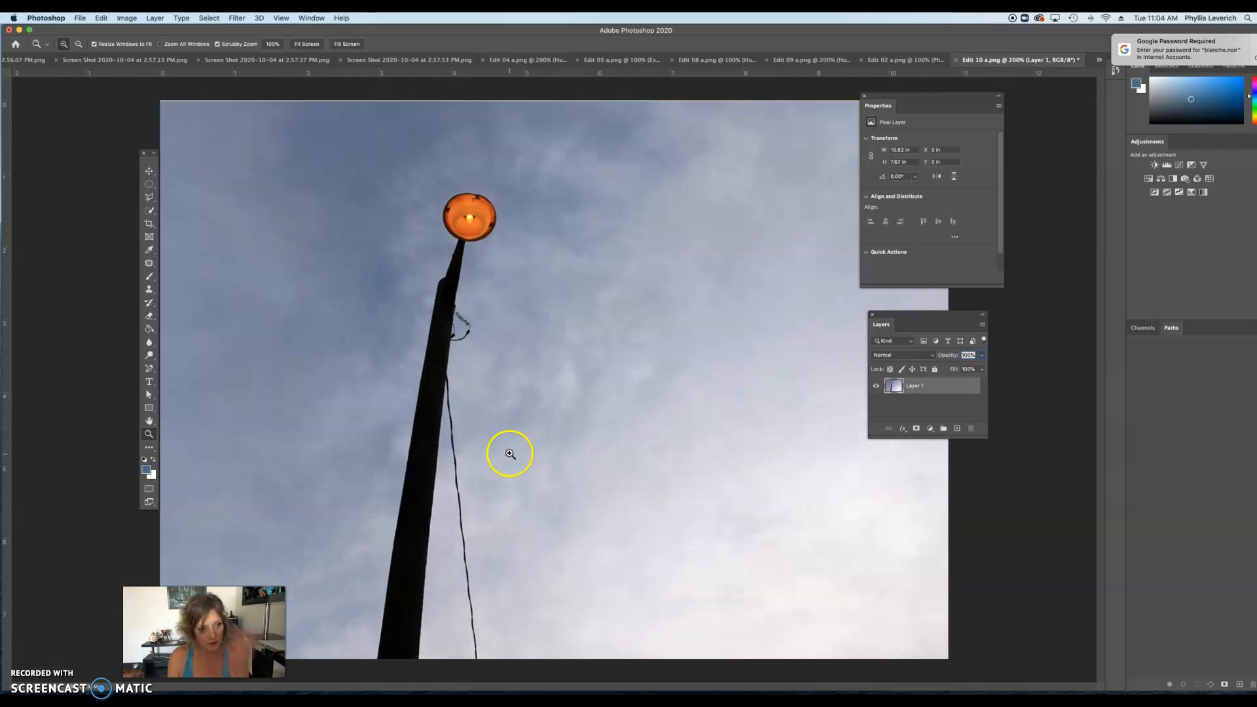
left_click_drag(912, 96, 982, 101)
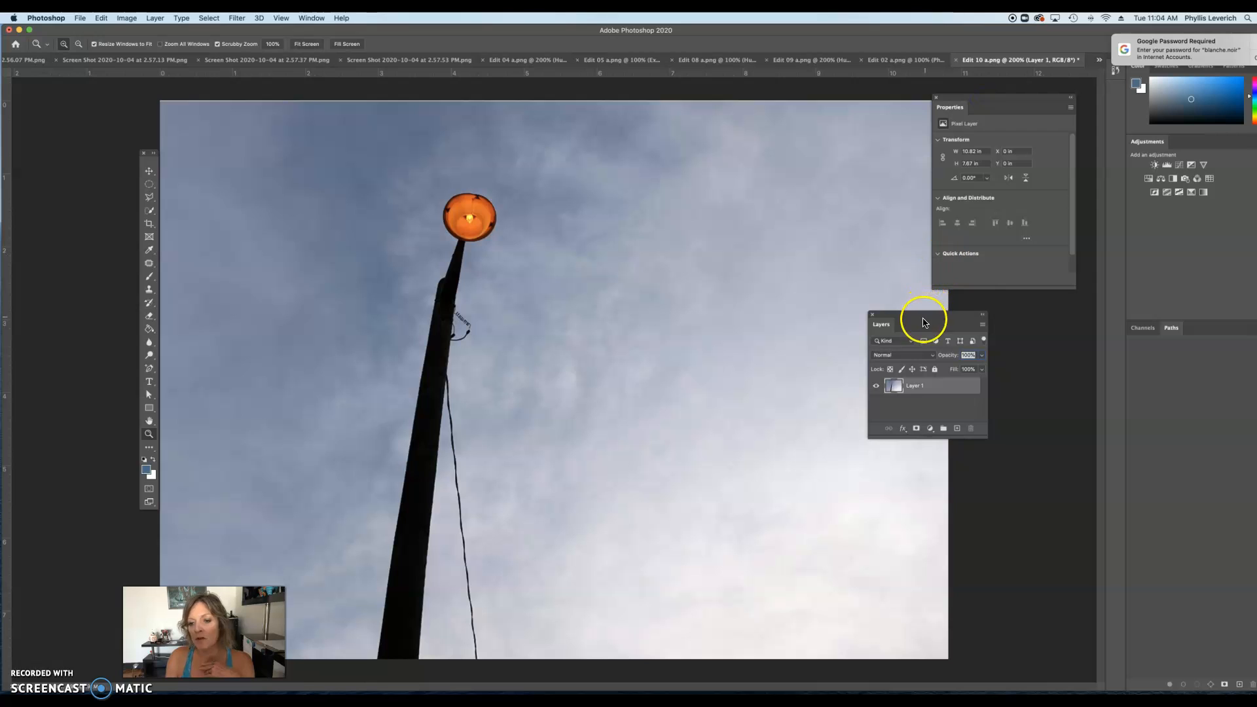
left_click_drag(925, 318, 1007, 319)
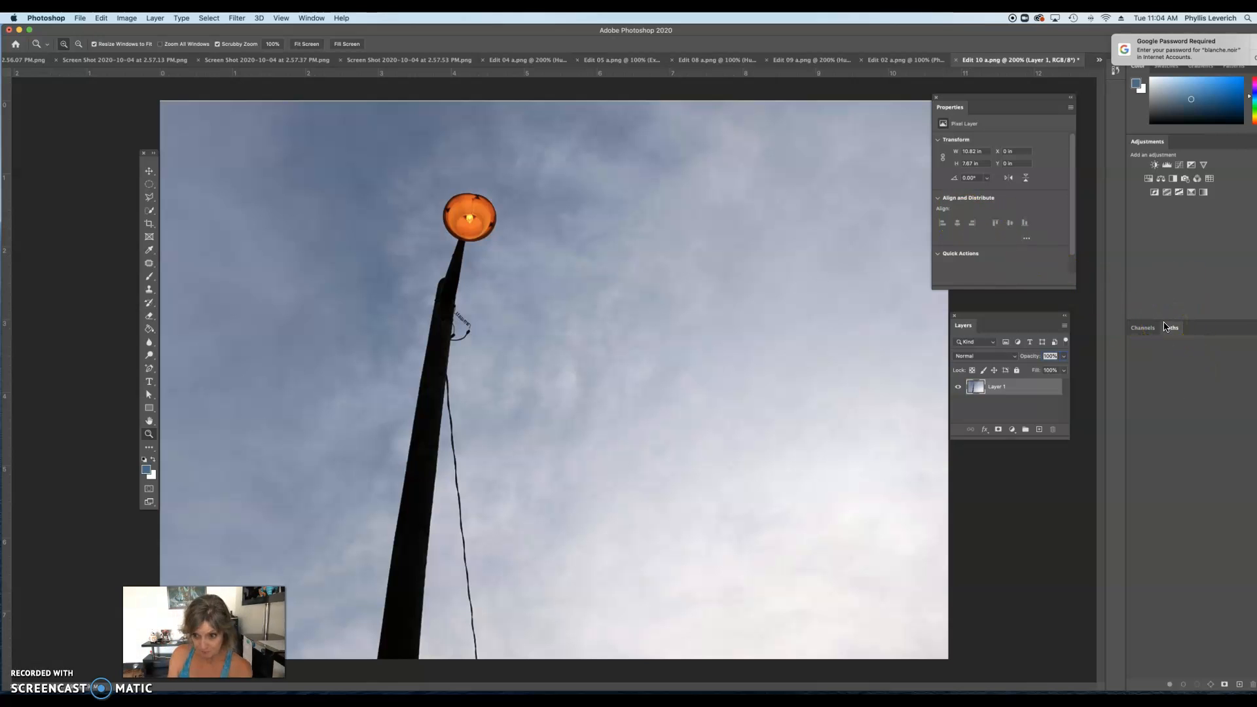
left_click_drag(1036, 317, 1029, 319)
Duplicate Layer 1 so that the retouching is done on a copy of the photo.
left_click(1004, 390)
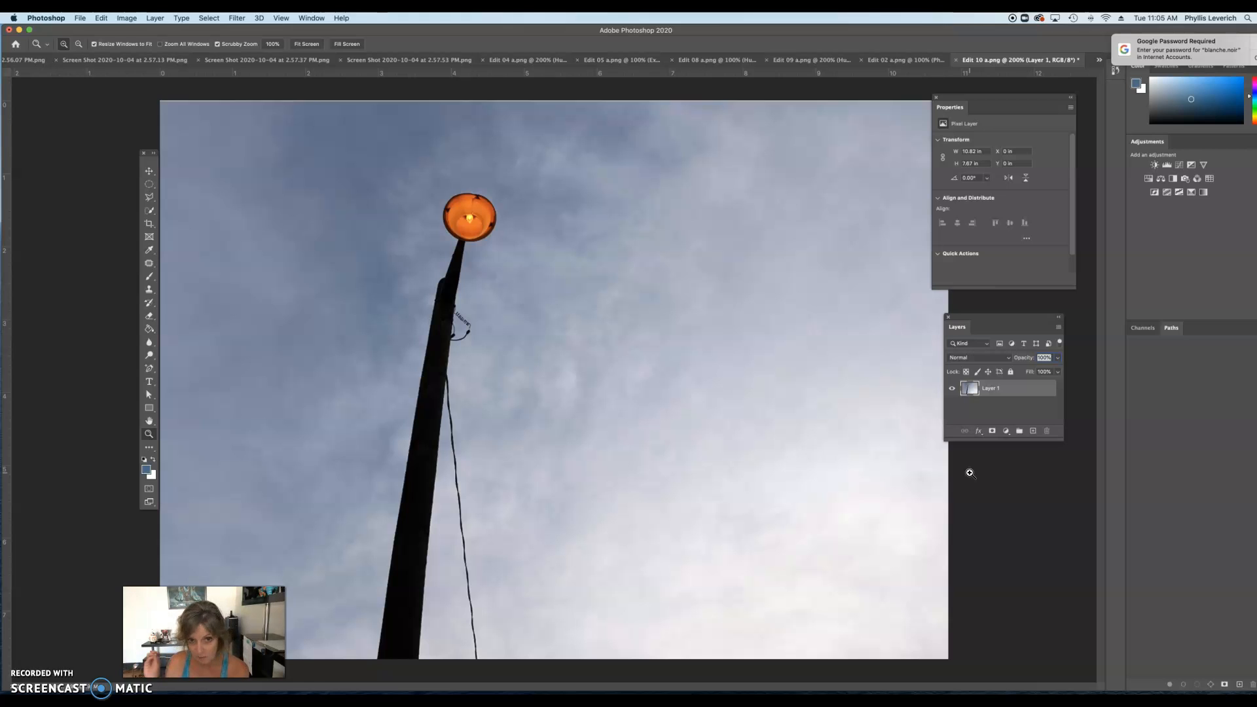
left_click(999, 393)
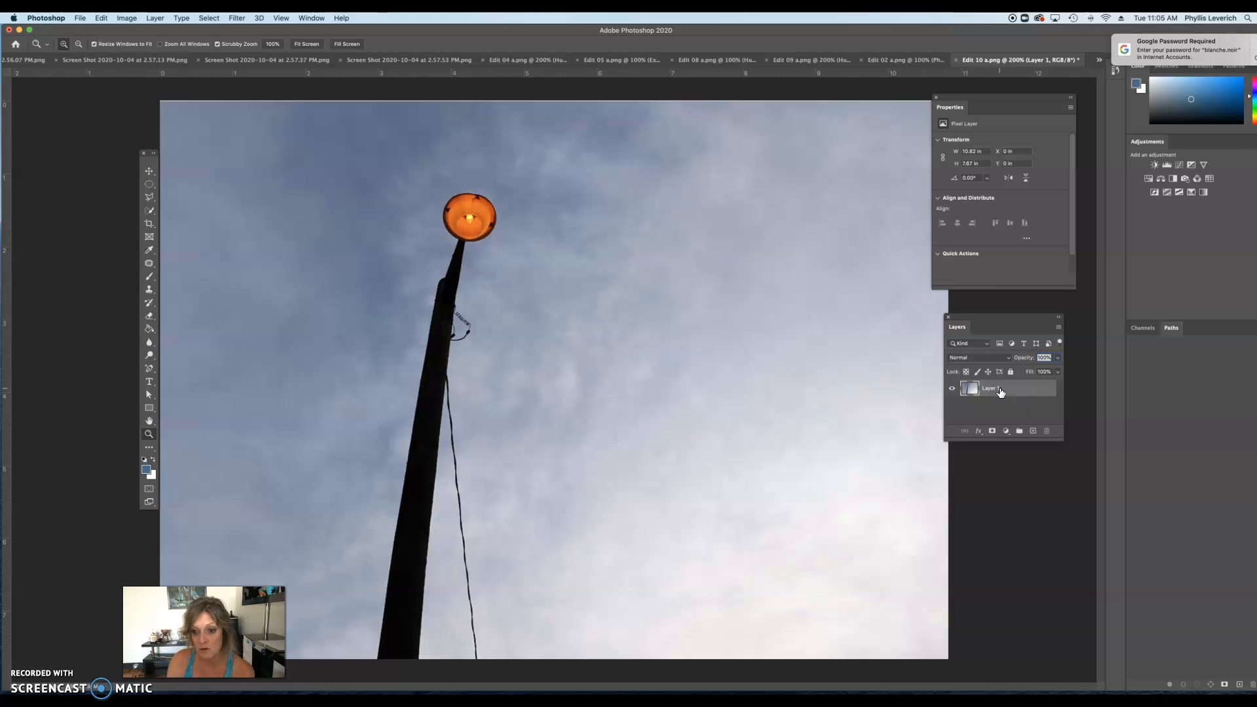
left_click(984, 389)
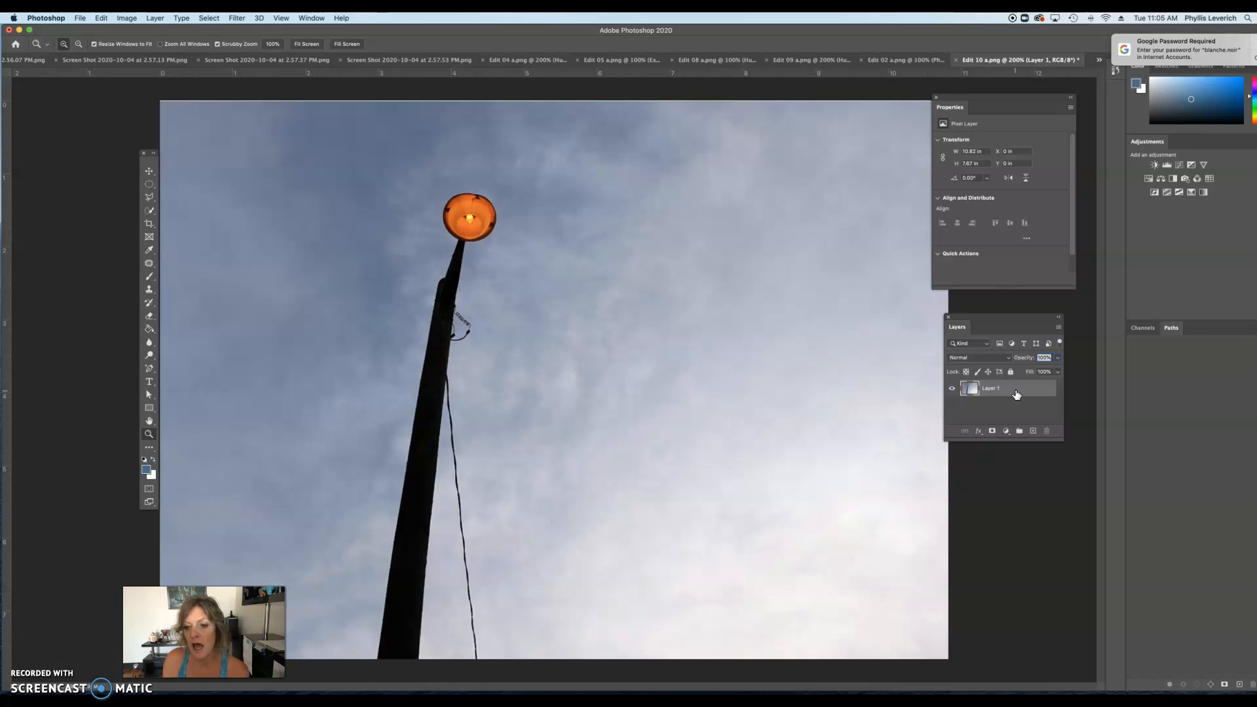
left_click(1006, 387)
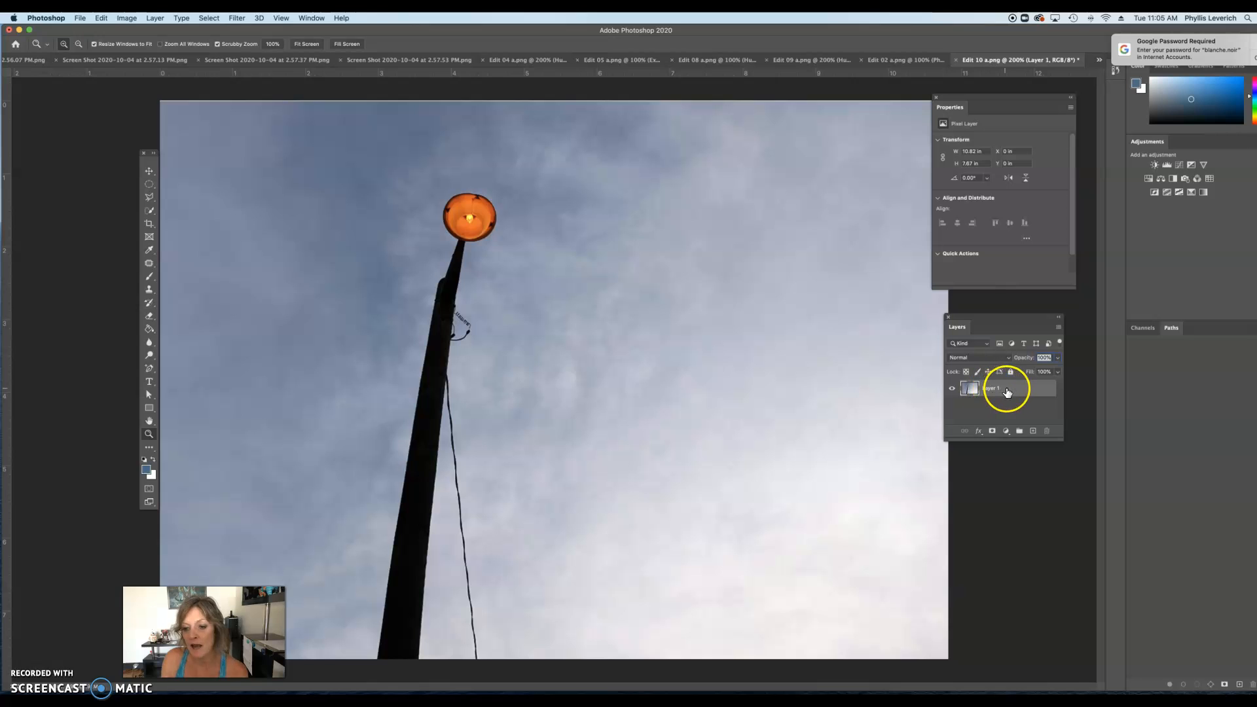
left_click_drag(1010, 390, 1034, 433)
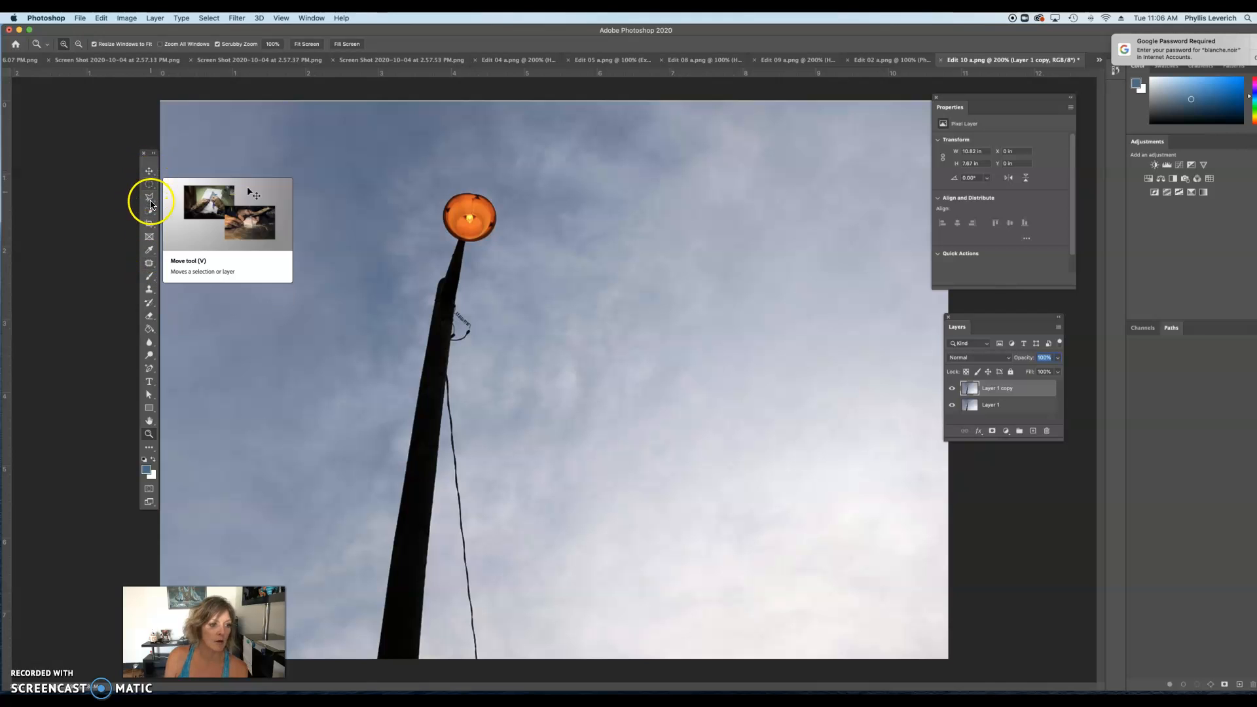
Choose the Spot Healing Brush in Content-Aware mode and adjust its size to slightly wider than the hanging wire.
left_click(149, 264)
left_click(150, 265)
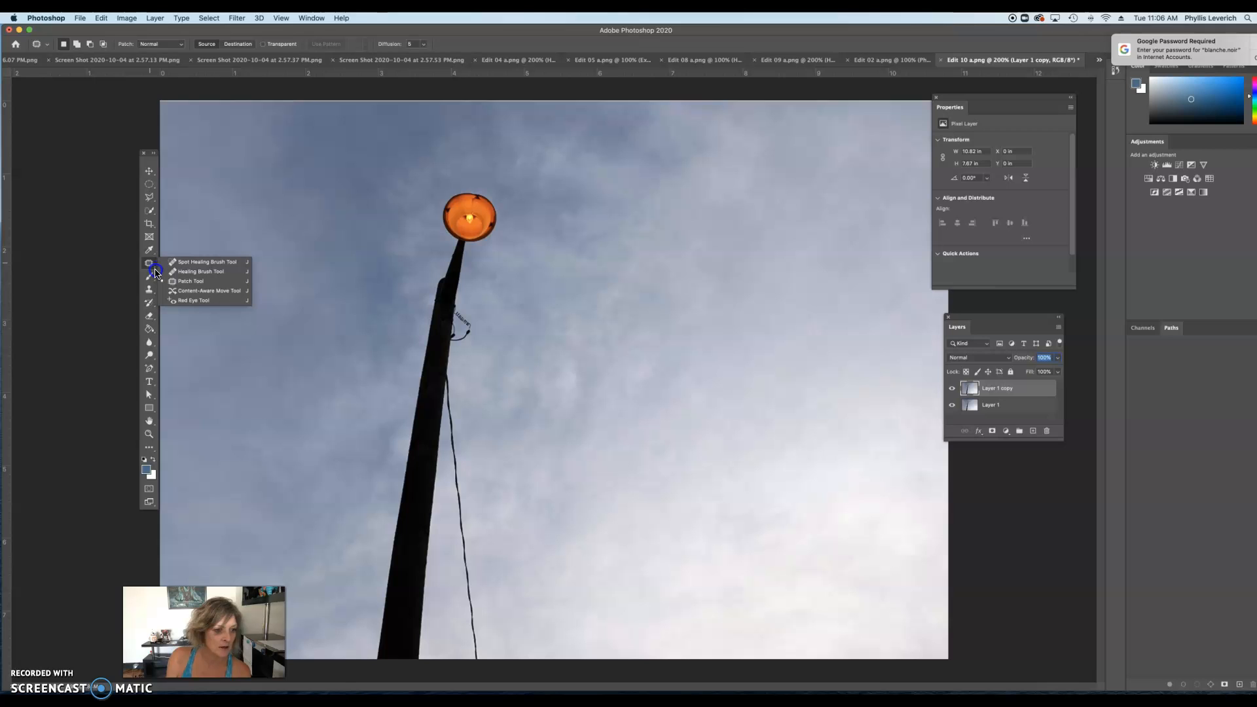
left_click(197, 264)
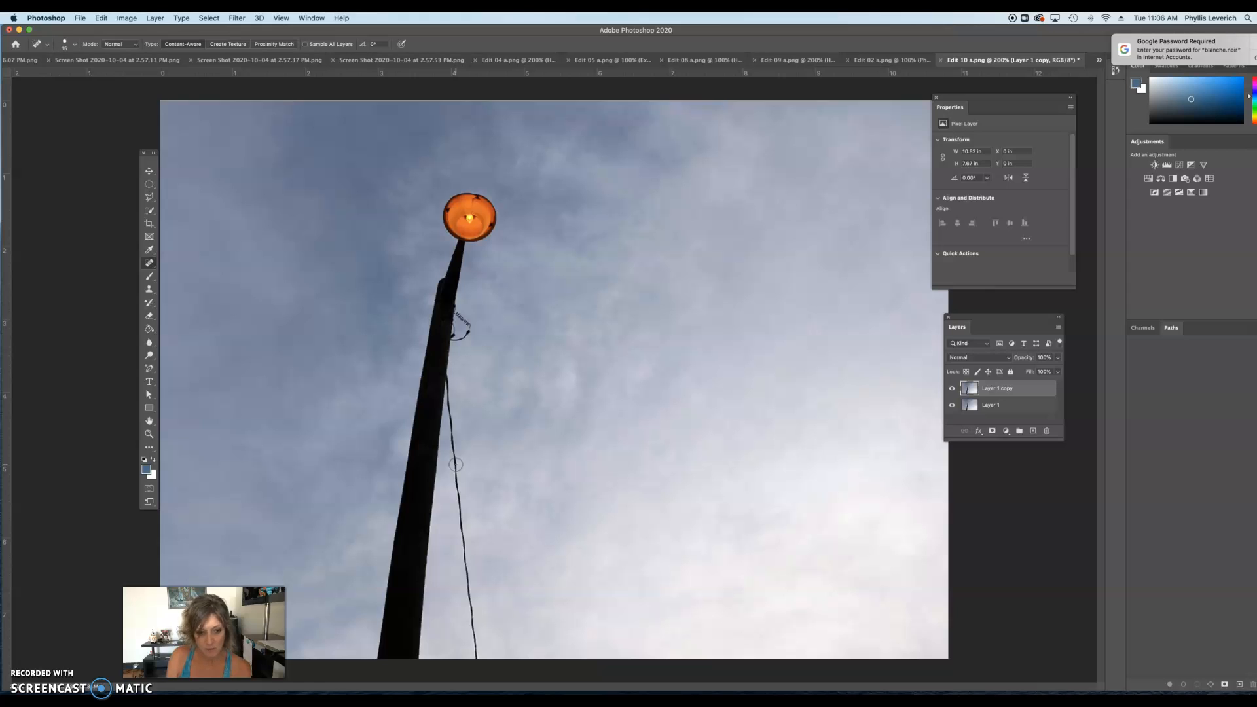
key("bracketright")
key("bracketright")
key("bracketright")
key("bracketright")
key("bracketright")
key("bracketright")
key("bracketright")
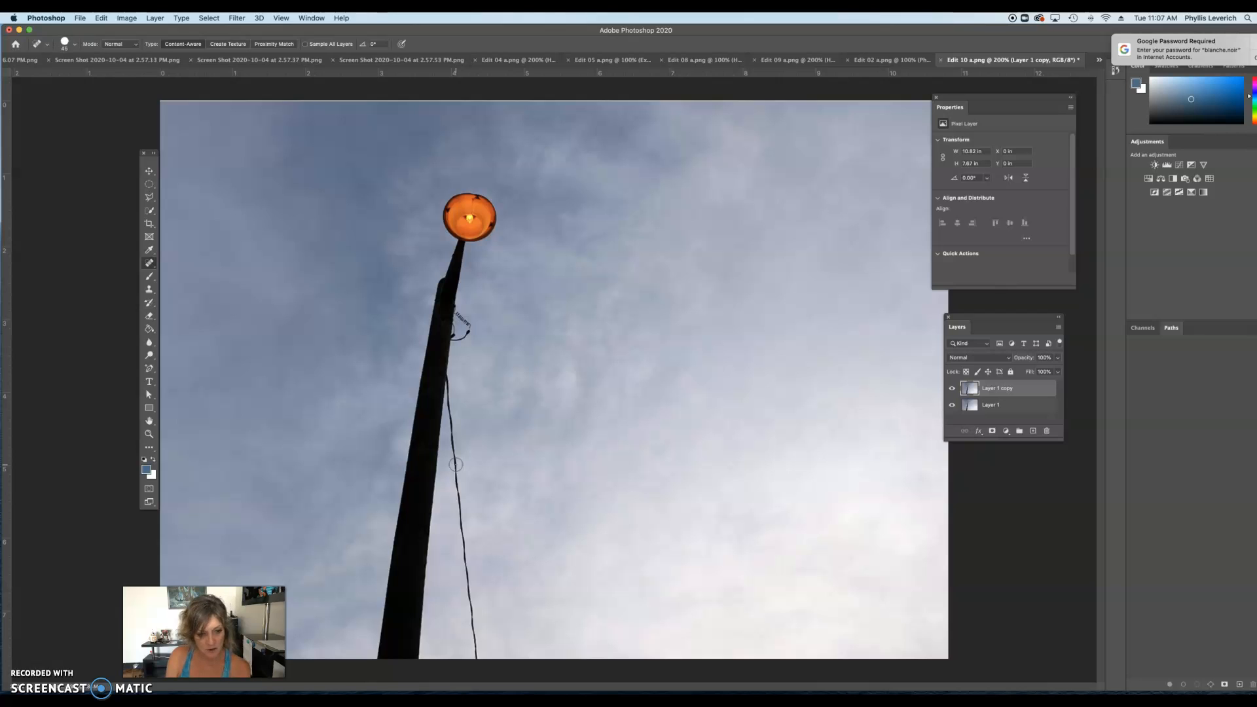
key("bracketleft")
key("bracketleft")
key("bracketleft")
key("bracketleft")
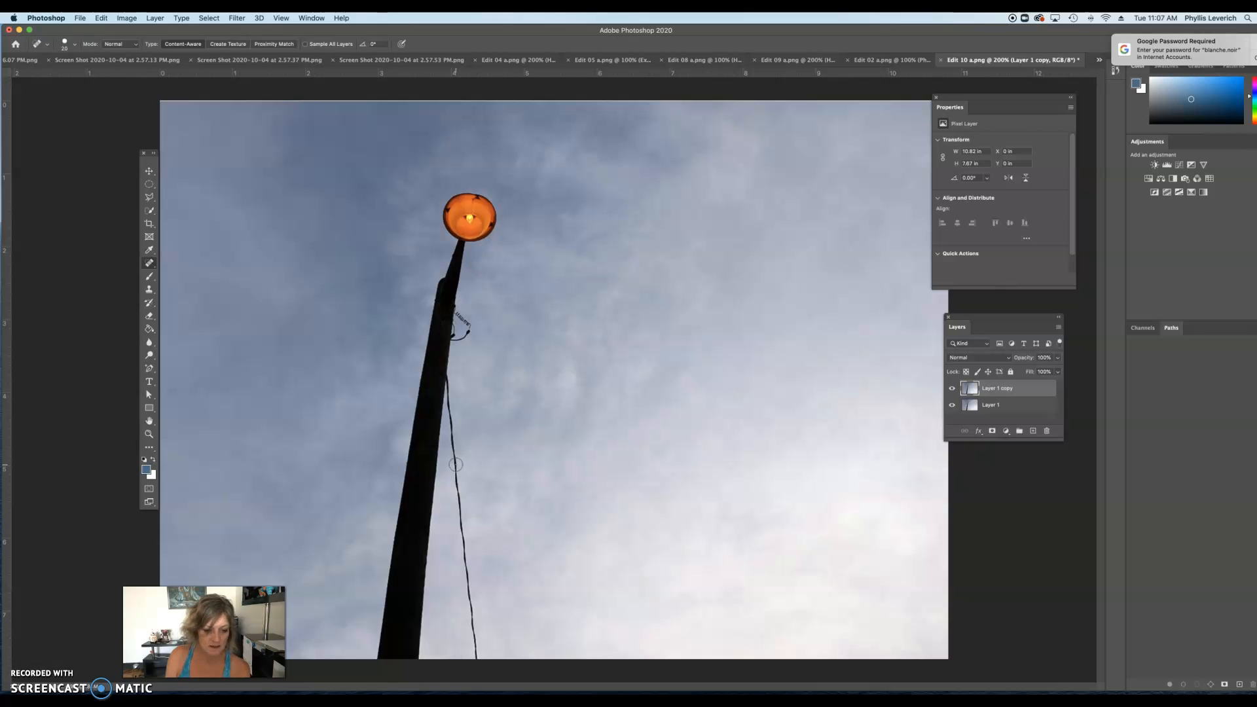
key("bracketleft")
key("bracketright")
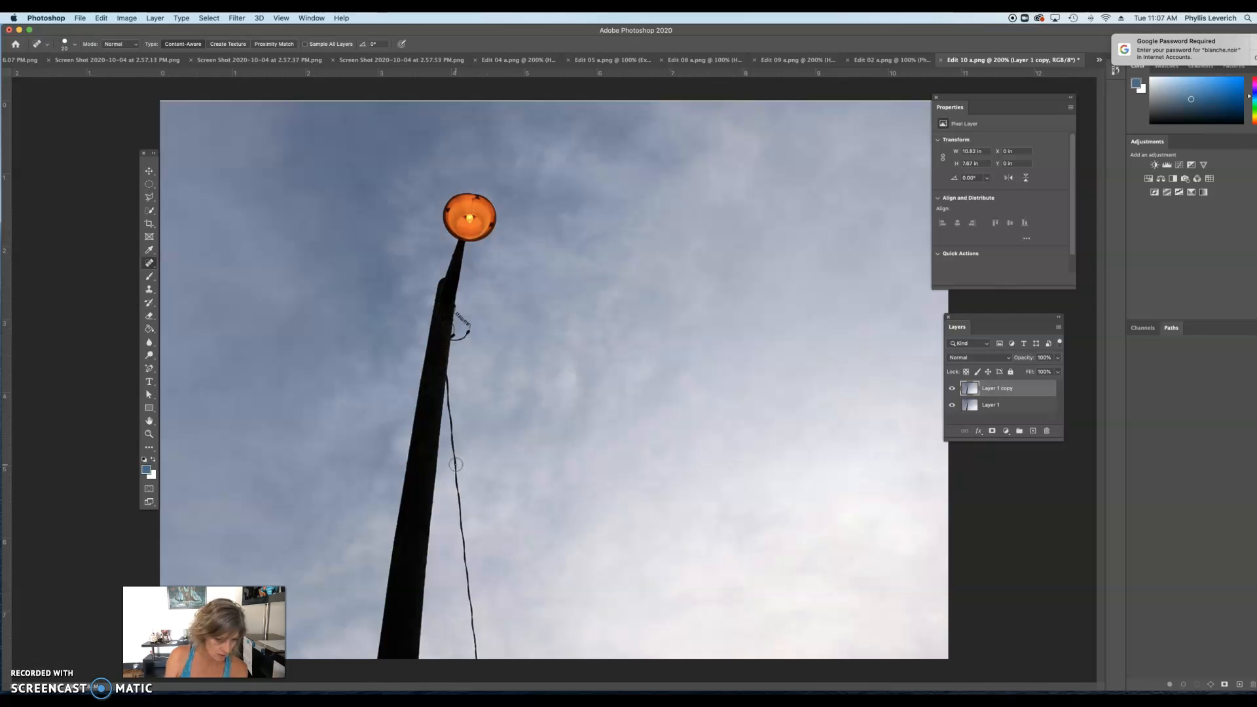
Paint out the hanging wire with the Spot Healing Brush, from the photo's bottom edge up to just short of the pole.
left_click_drag(476, 617, 473, 634)
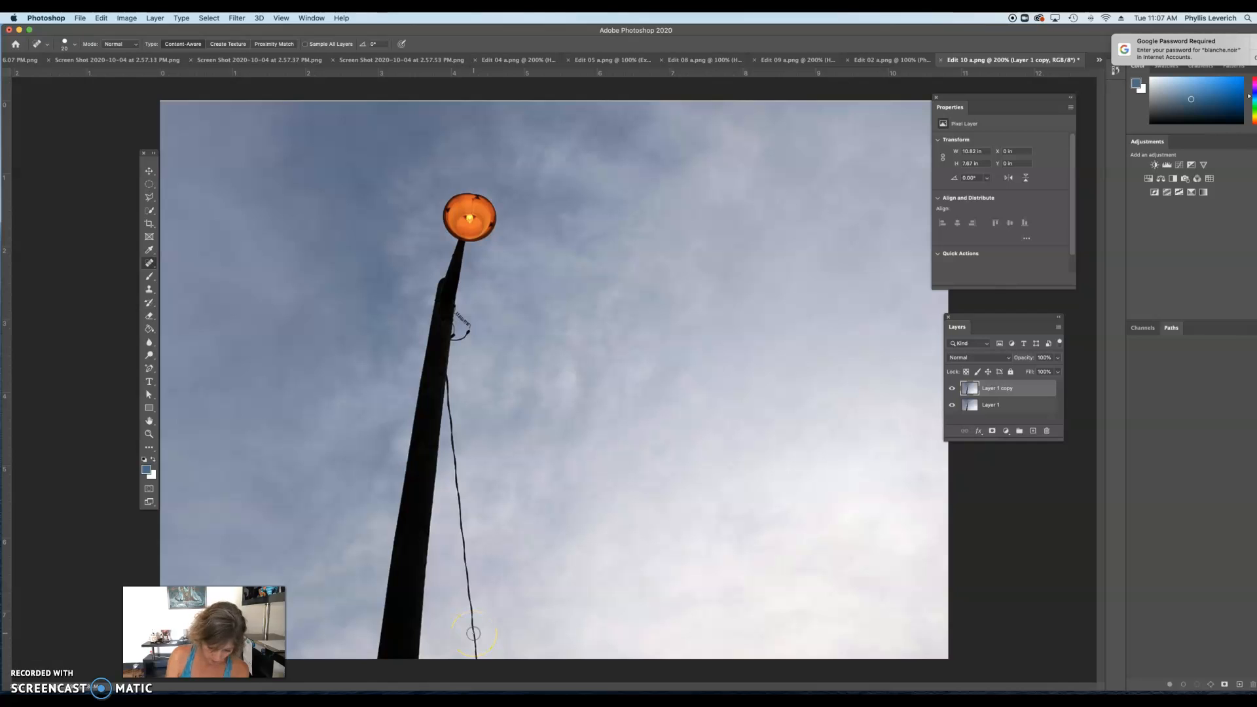
left_click_drag(477, 661, 452, 428)
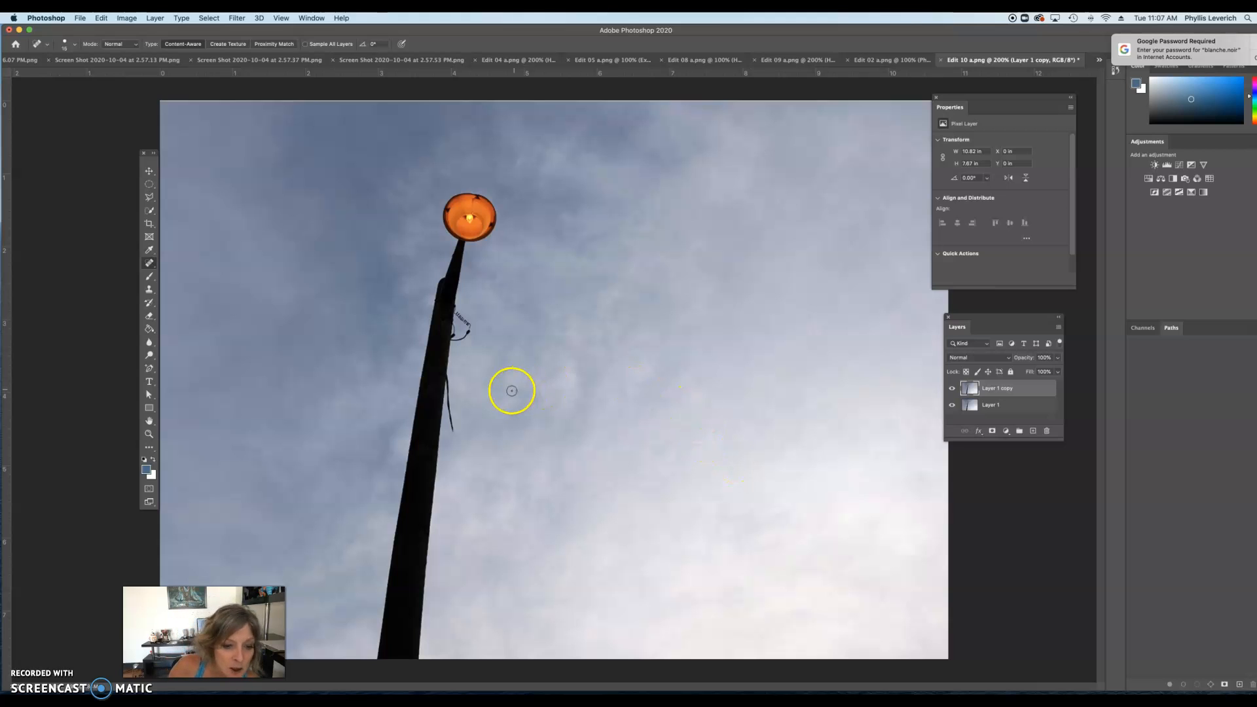
left_click_drag(451, 392, 449, 405)
left_click_drag(451, 416, 453, 439)
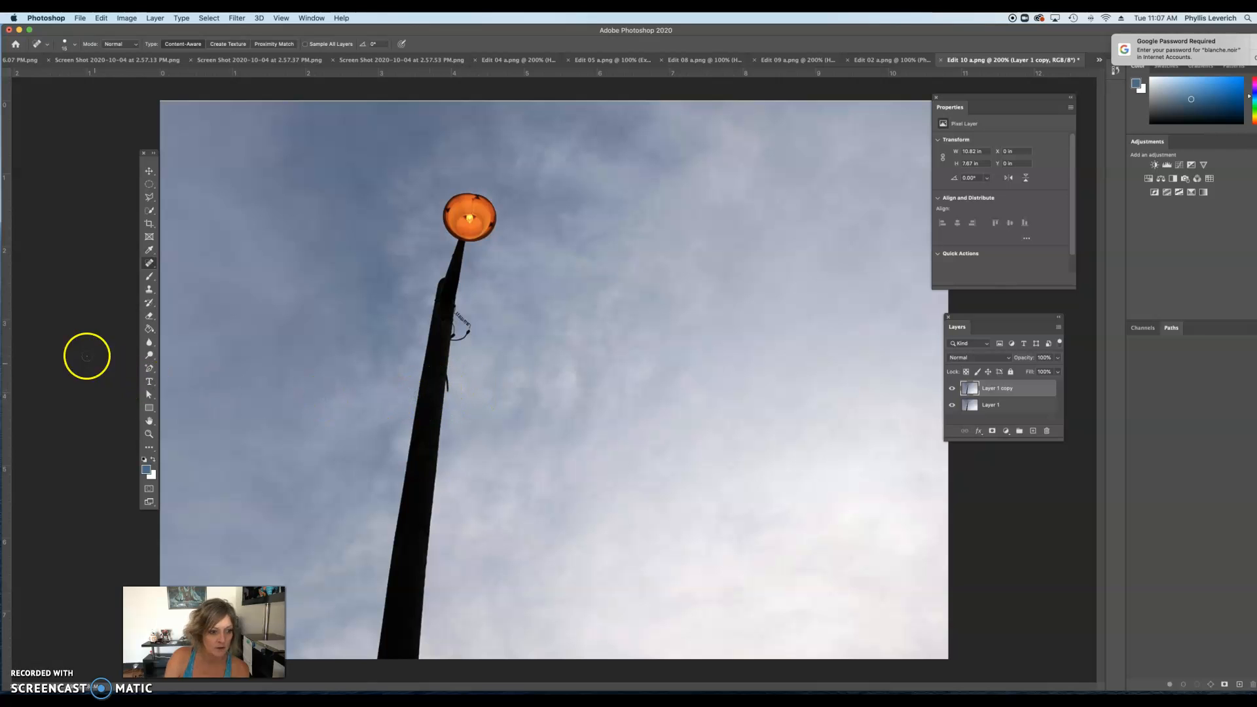
Outline the remaining wire stub beside the pole with the Polygonal Lasso, following the pole's edge and including some adjacent sky.
left_click(149, 434)
left_click(444, 383)
left_click(444, 383)
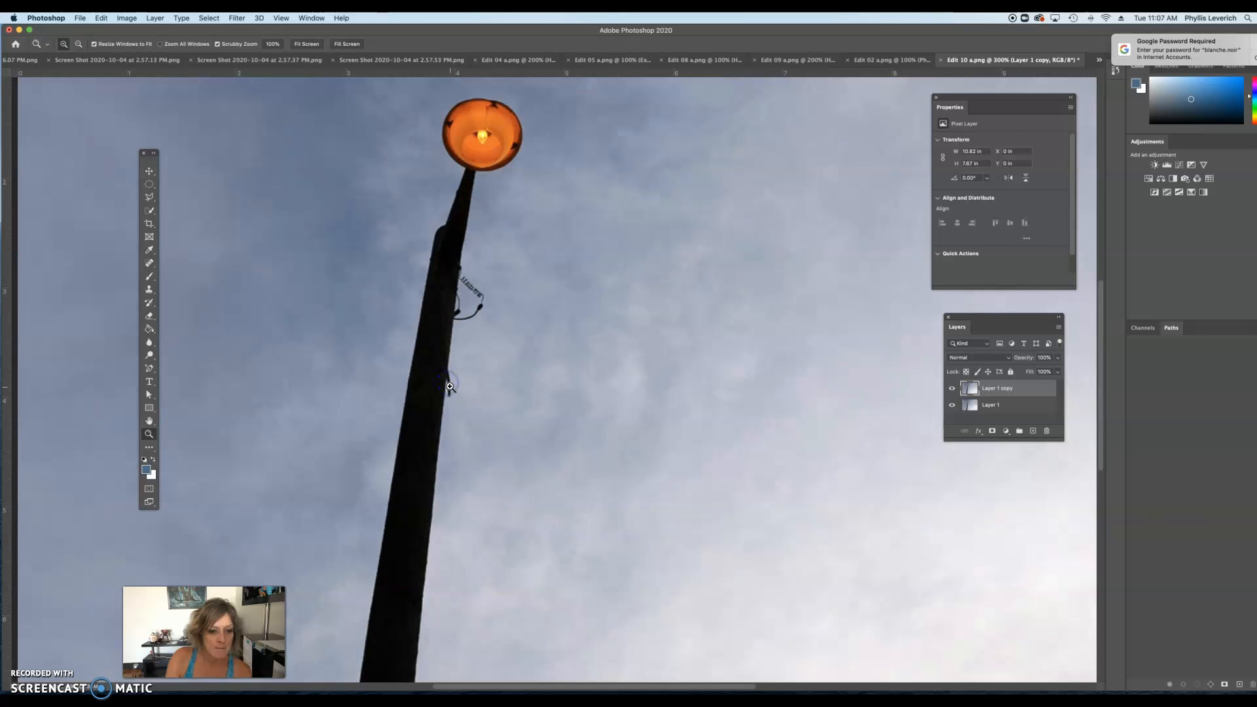
left_click(448, 385)
left_click(449, 388)
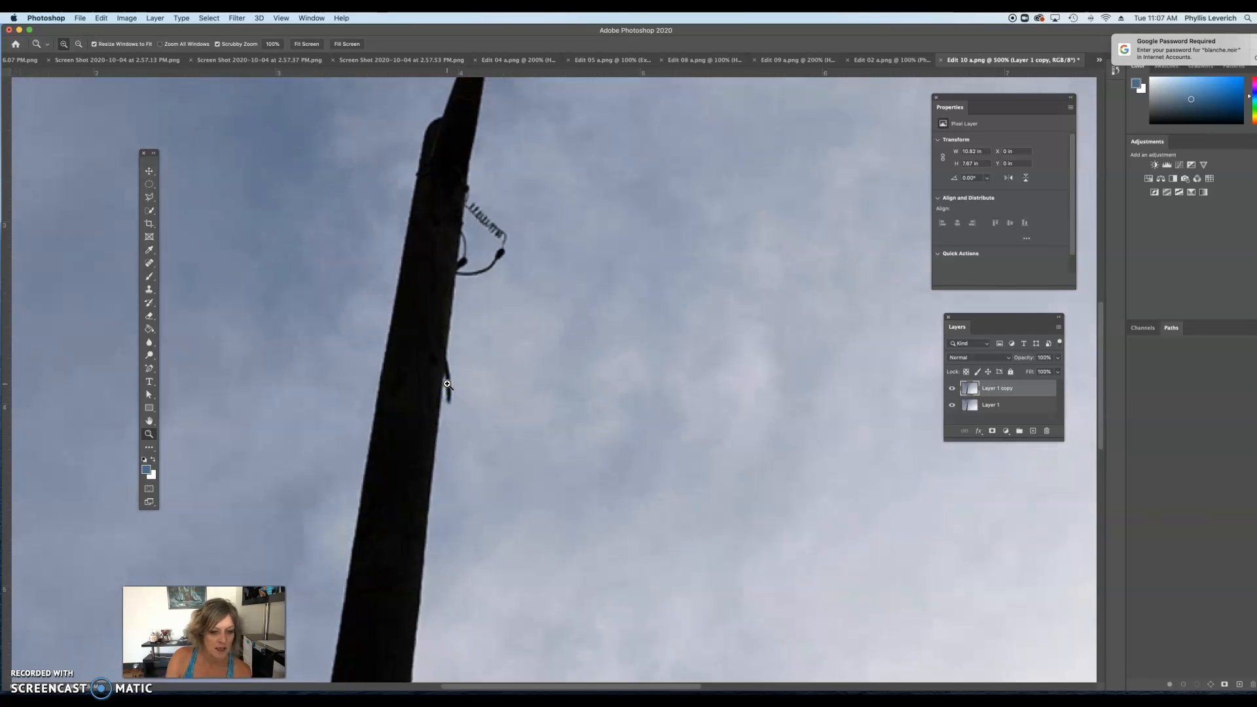
left_click(446, 376)
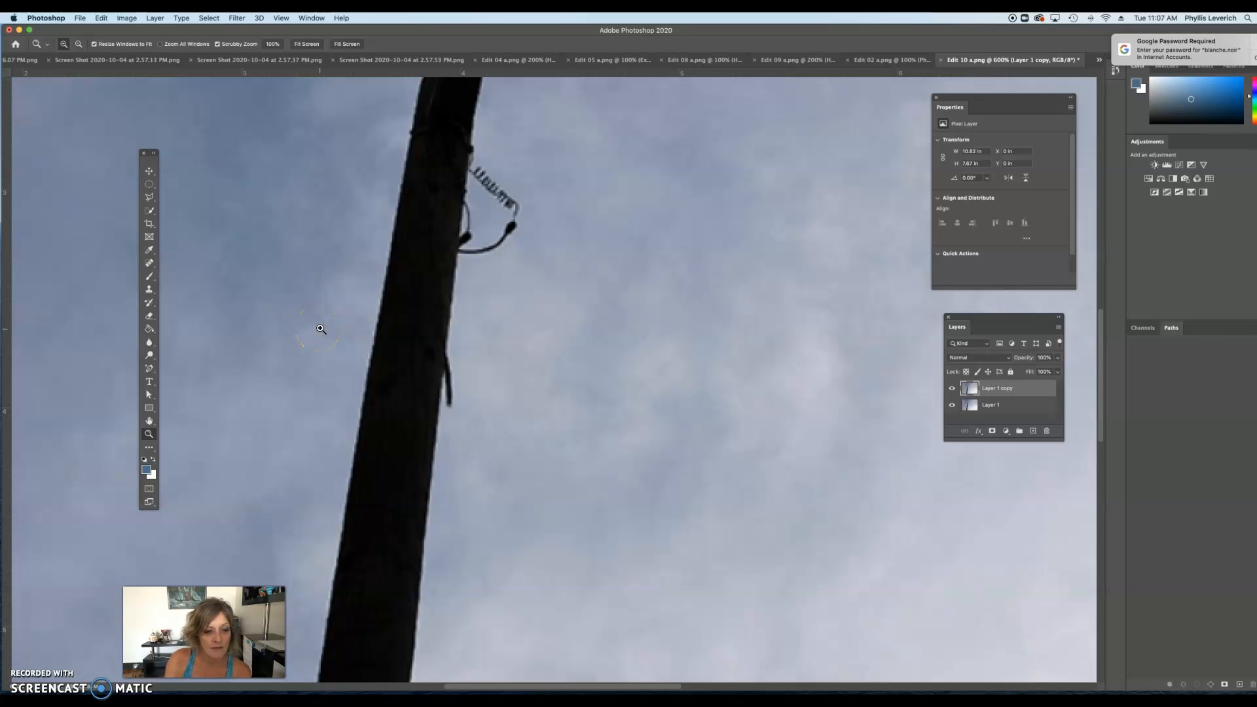
left_click(148, 200)
left_click(198, 209)
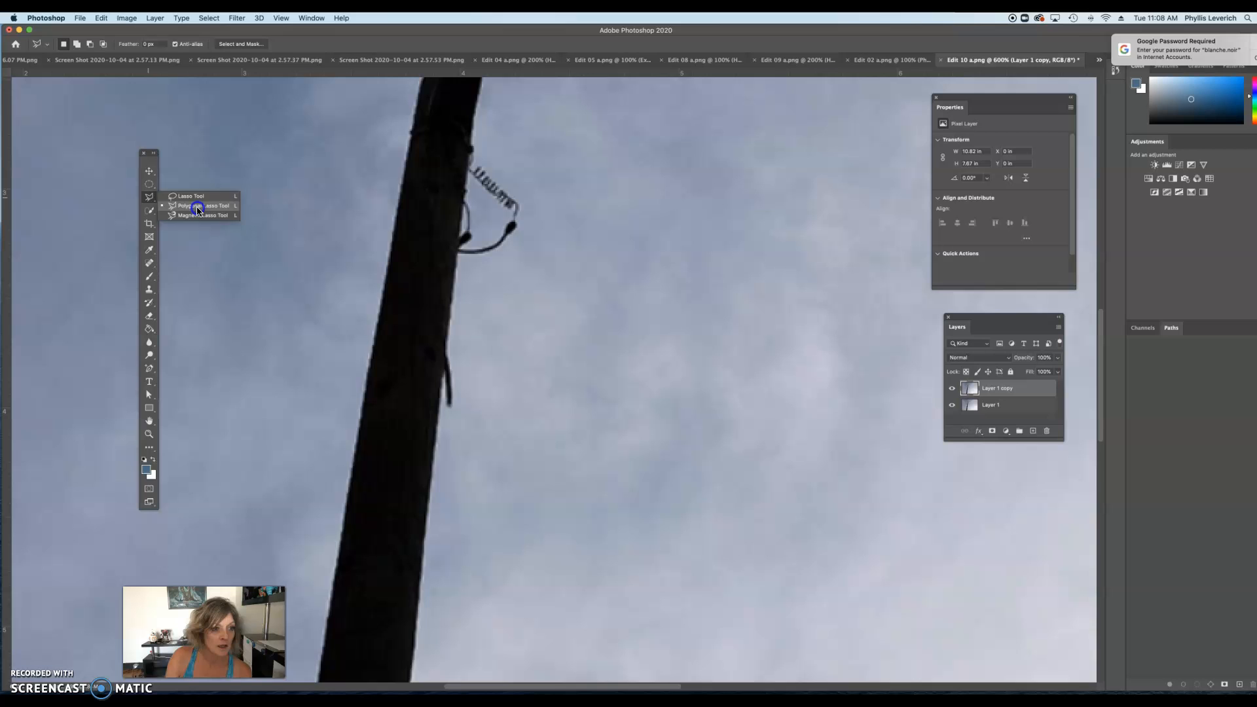
left_click(448, 343)
left_click(441, 388)
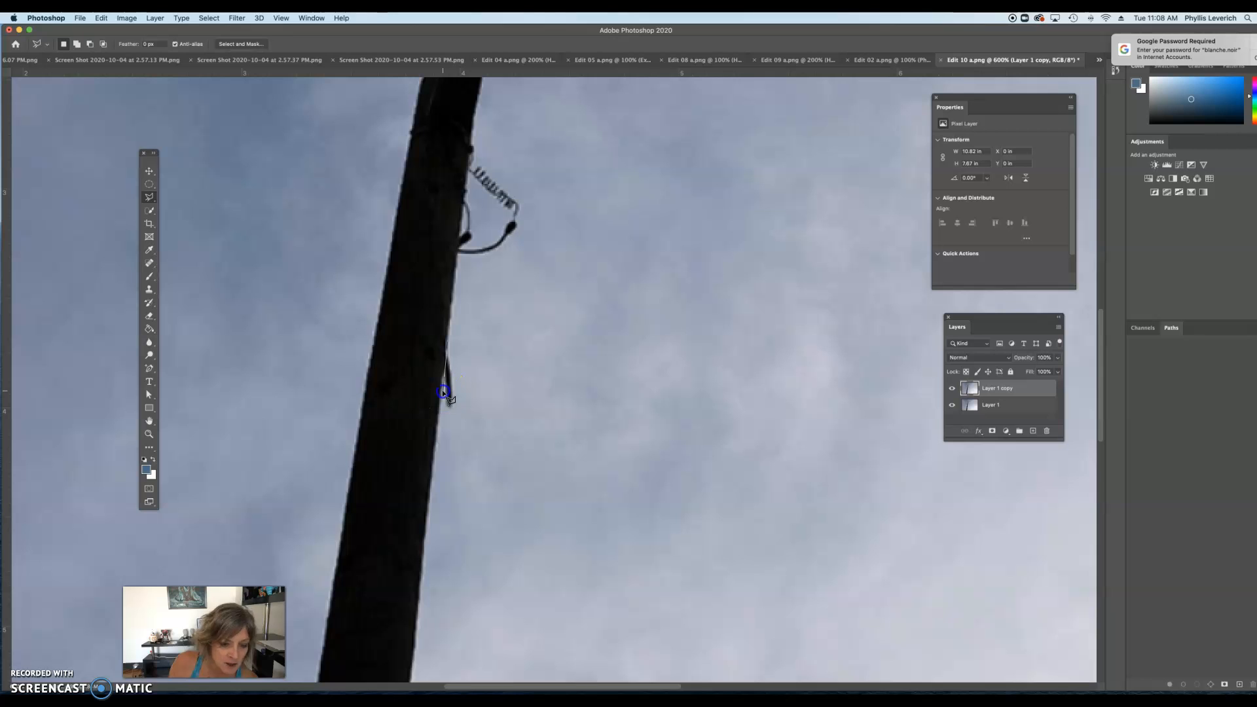
left_click(442, 423)
left_click(479, 427)
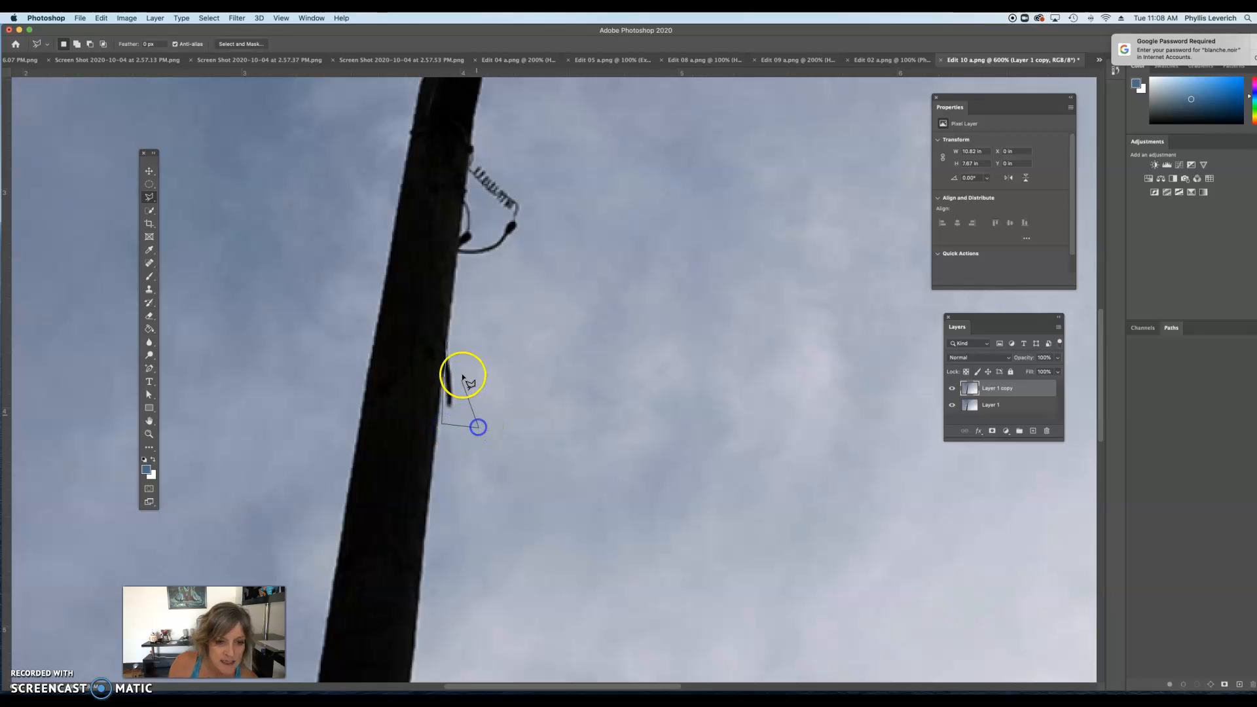
left_click(480, 361)
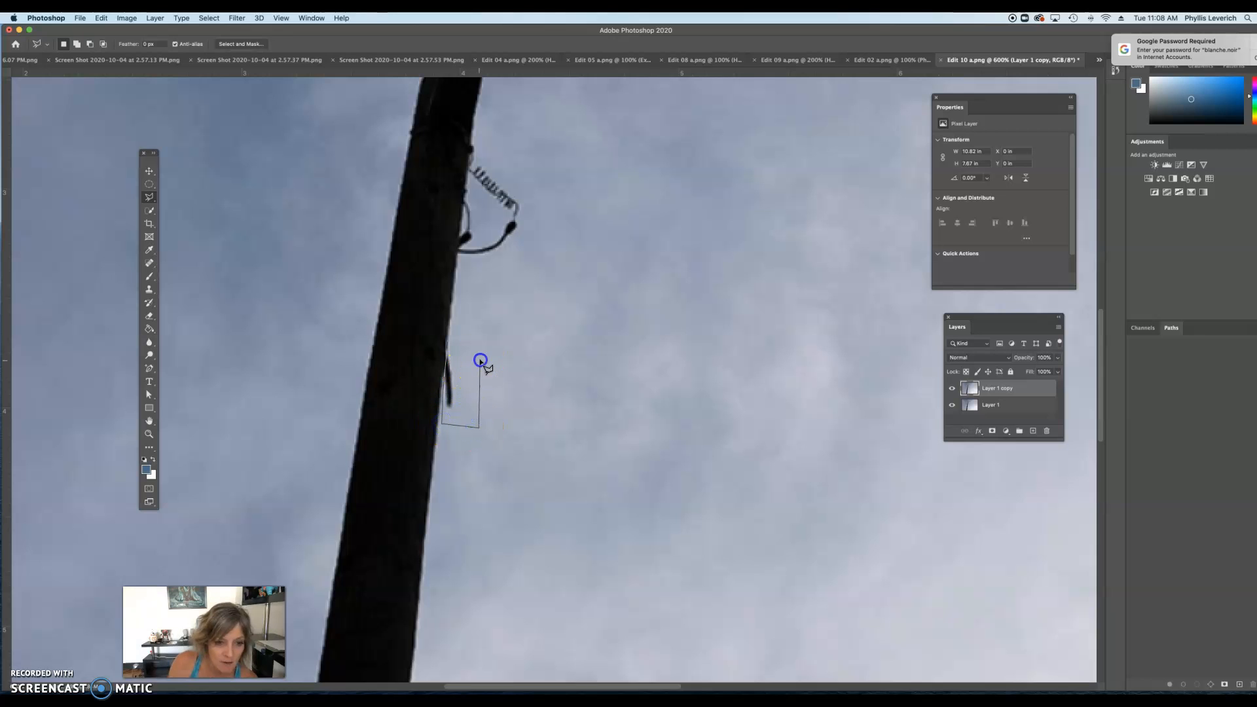
left_click(448, 344)
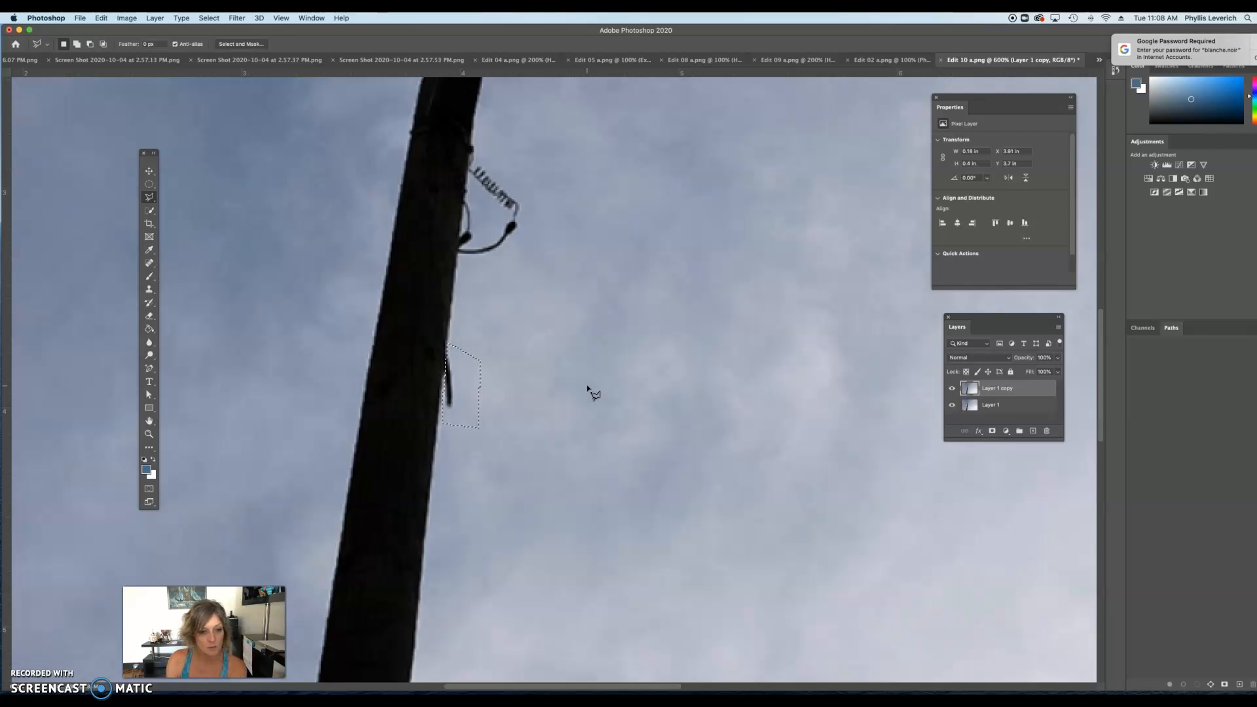
left_click(450, 402)
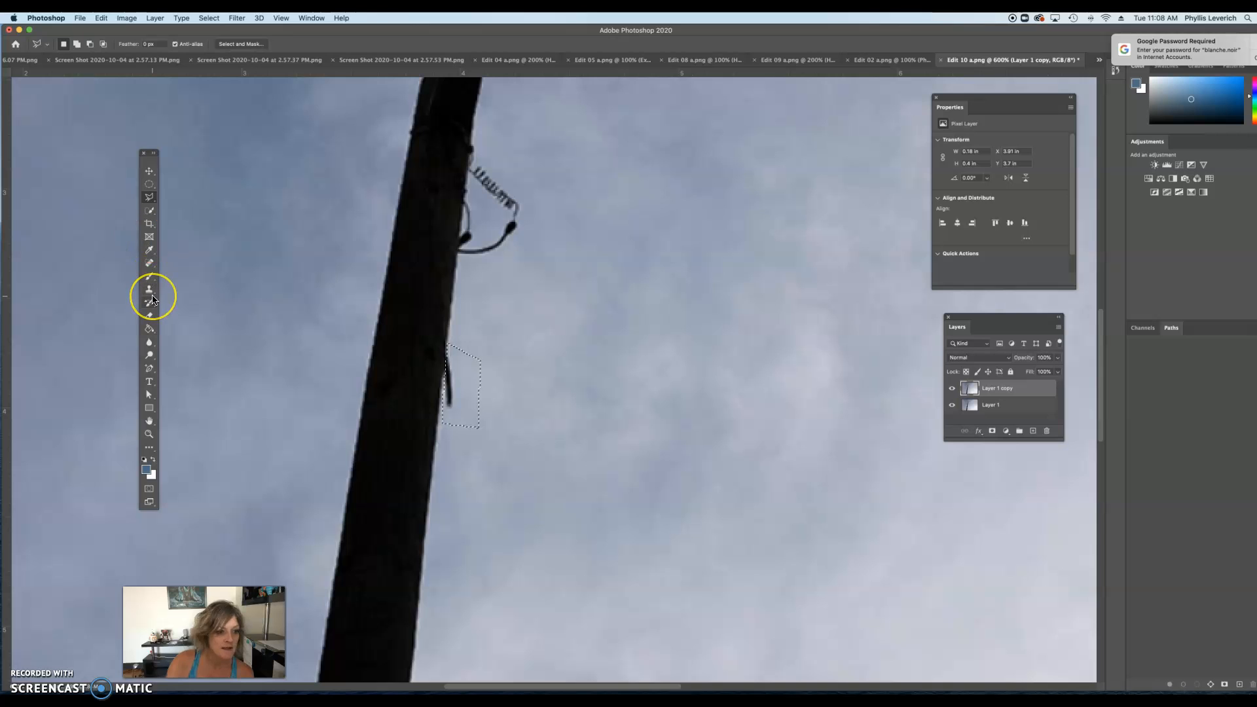
Try to remove the wire stub inside the selection with the Spot Healing Brush, and undo the stroke.
left_click(150, 263)
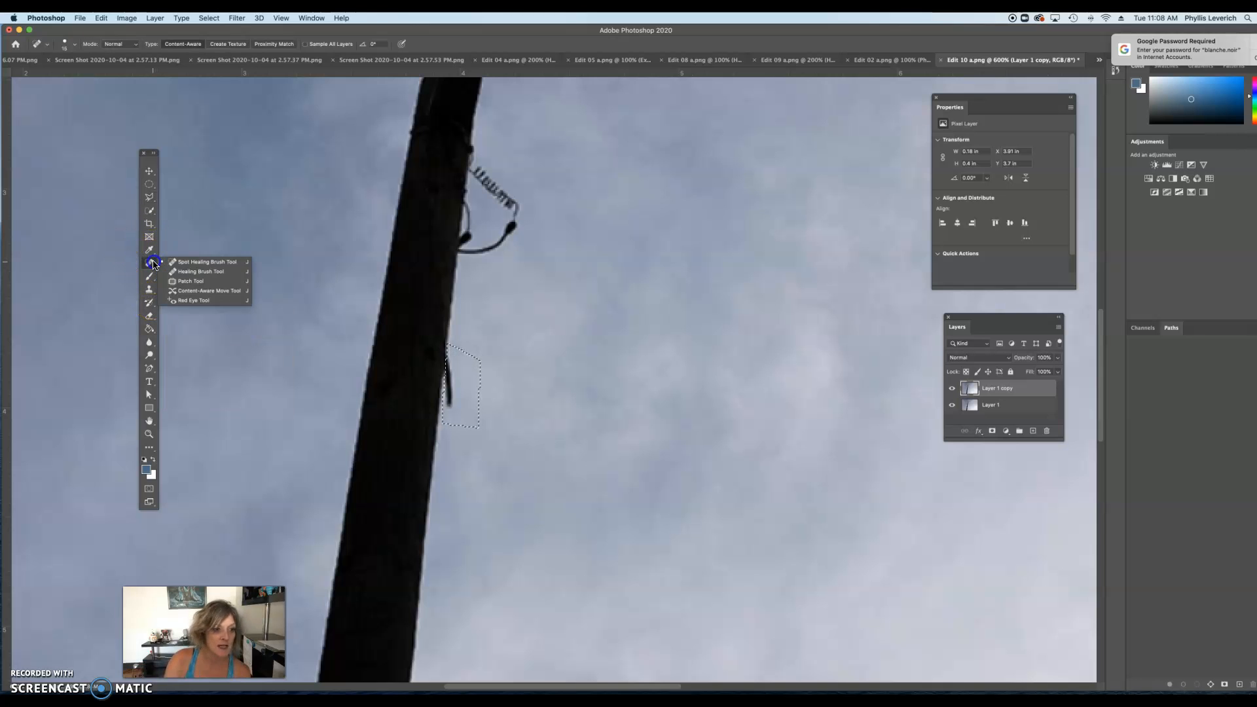
left_click(197, 267)
left_click_drag(454, 408, 441, 352)
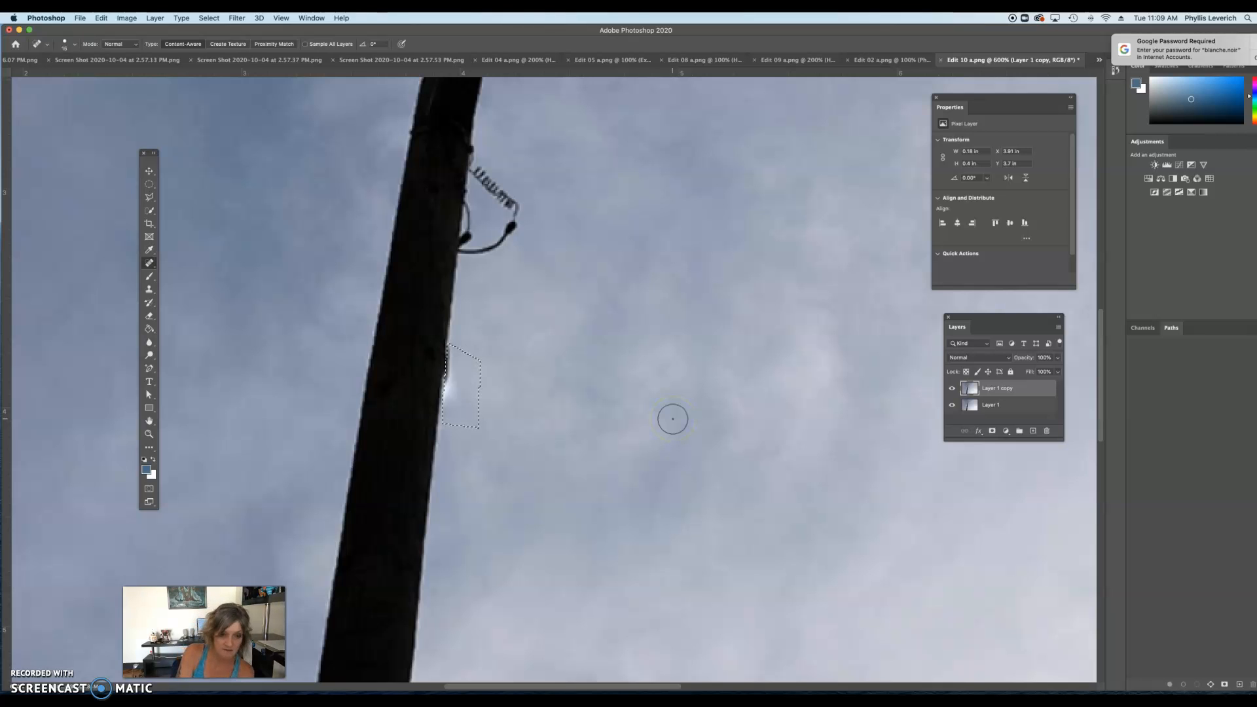
key("super+z")
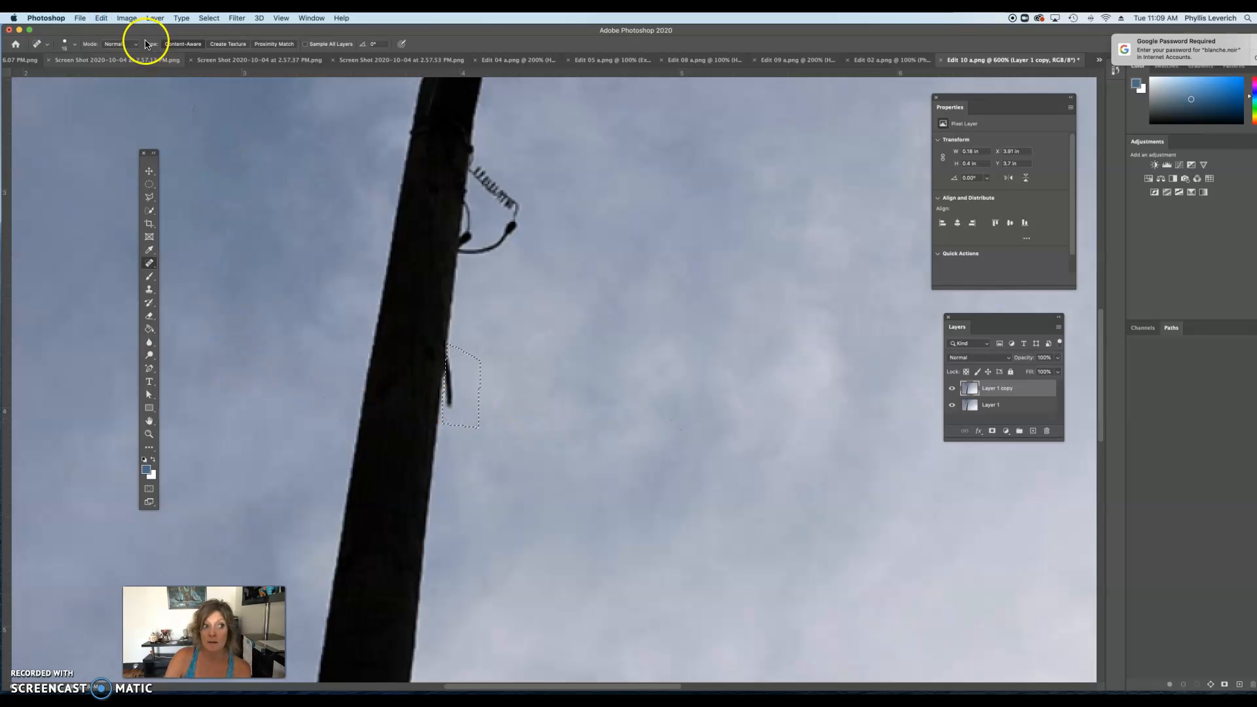
Apply Content-Aware Fill to the selected wire stub with automatic sampling and output to a new layer.
left_click(100, 19)
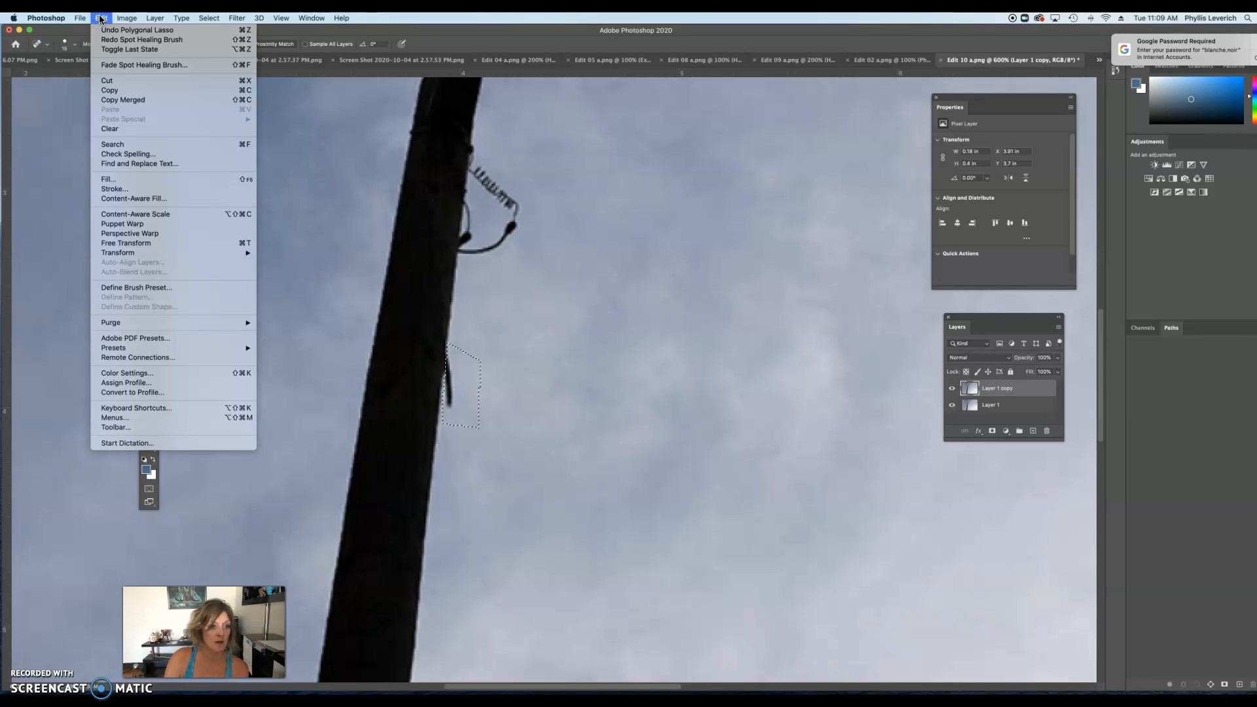
left_click(105, 199)
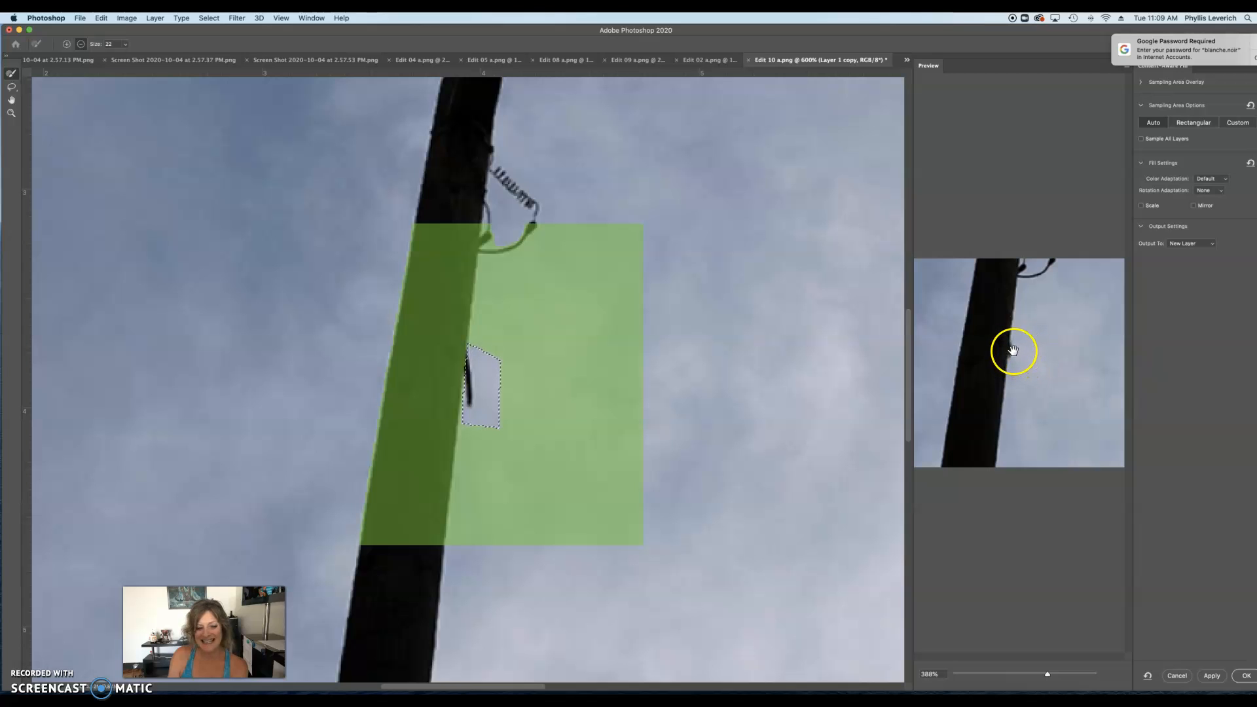
left_click(1246, 677)
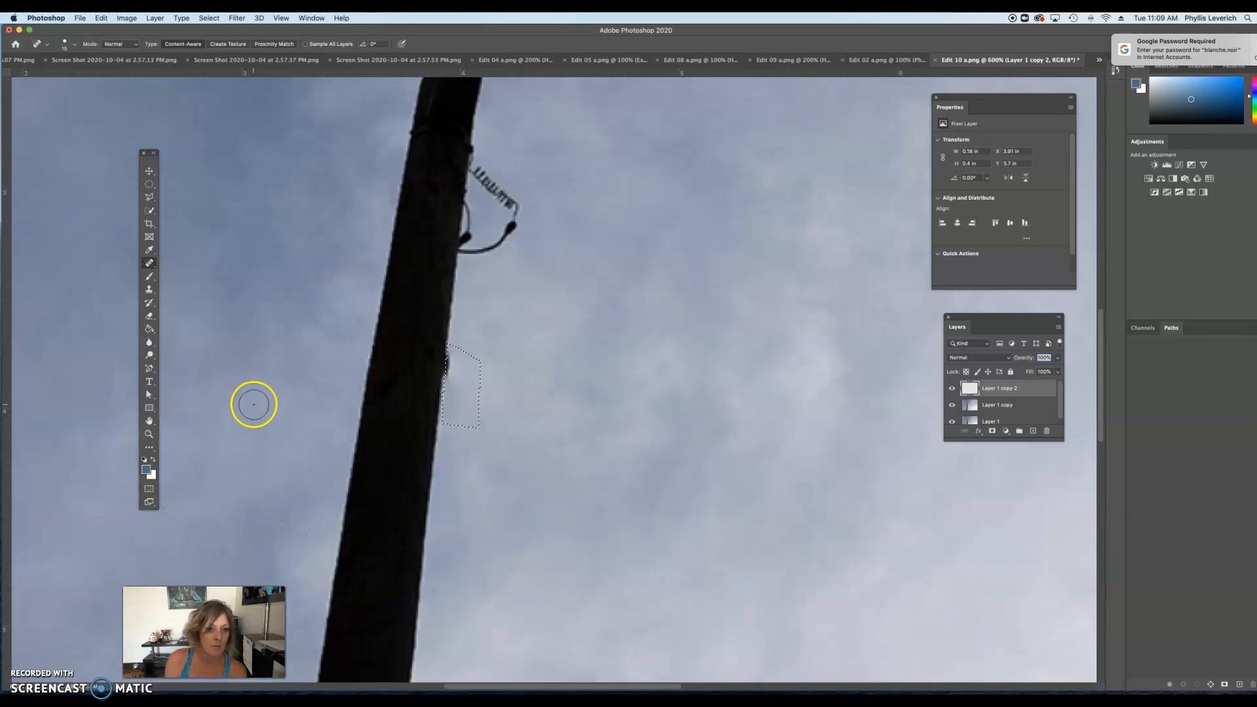
left_click(469, 470)
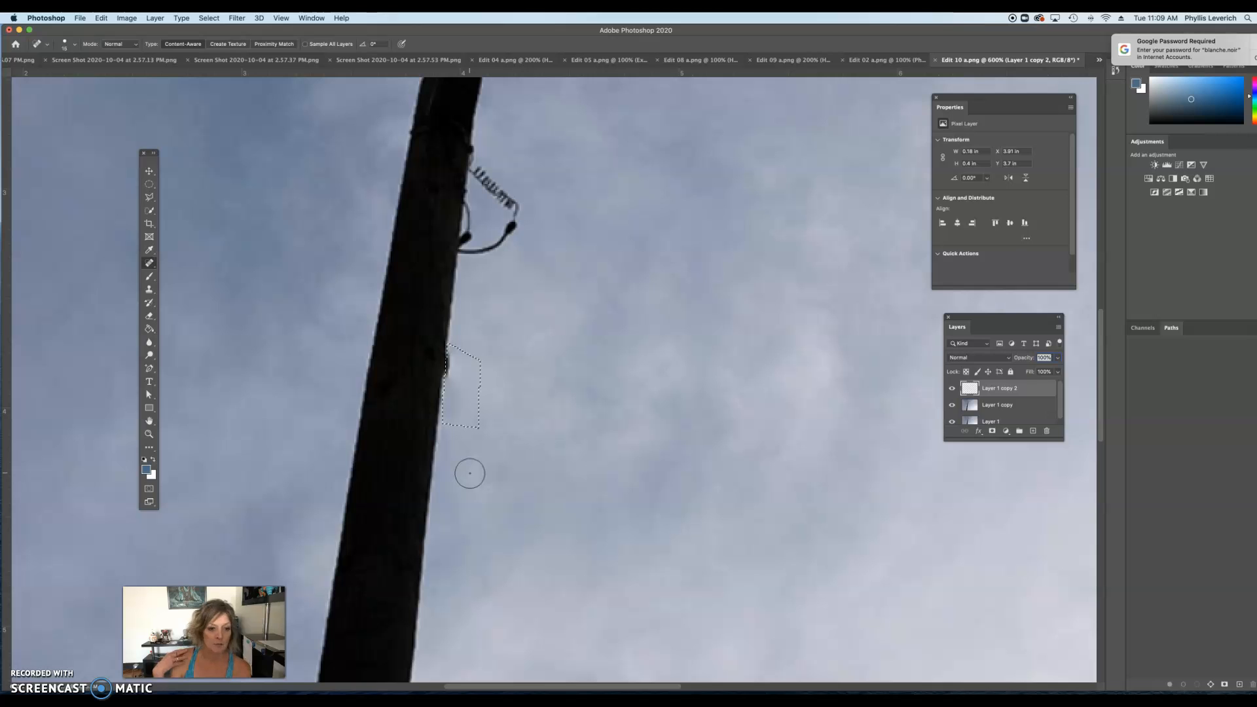
left_click(479, 456)
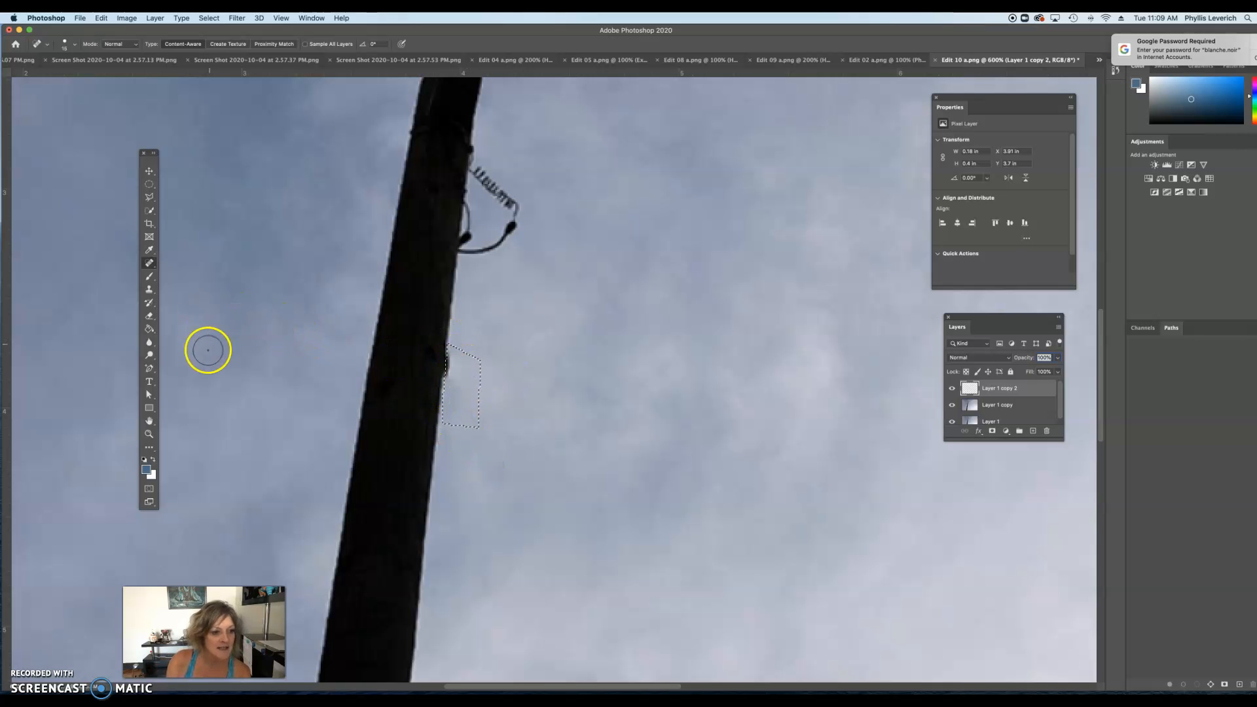
Clean up the wire remnant on the pole's edge with the Clone Stamp, and sample clear sky beside the pole.
left_click(150, 291)
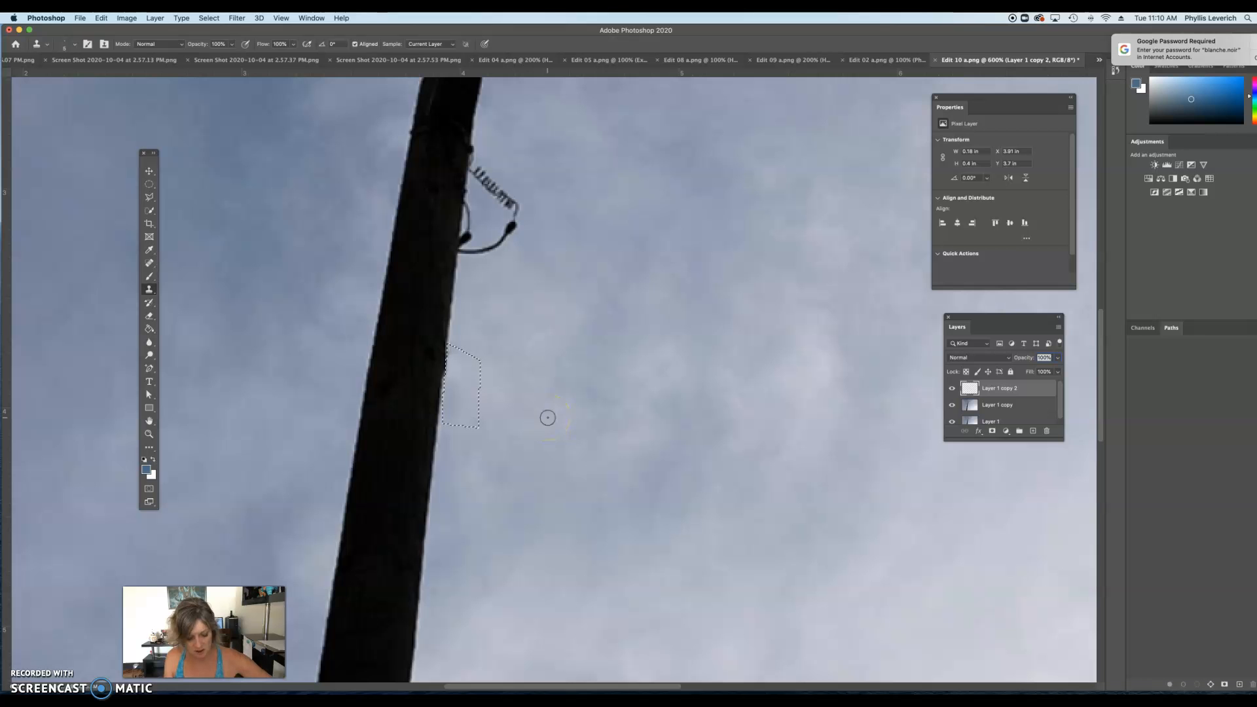
left_click(511, 429)
key("super+minus")
key("super+minus")
key("super+minus")
key("super+minus")
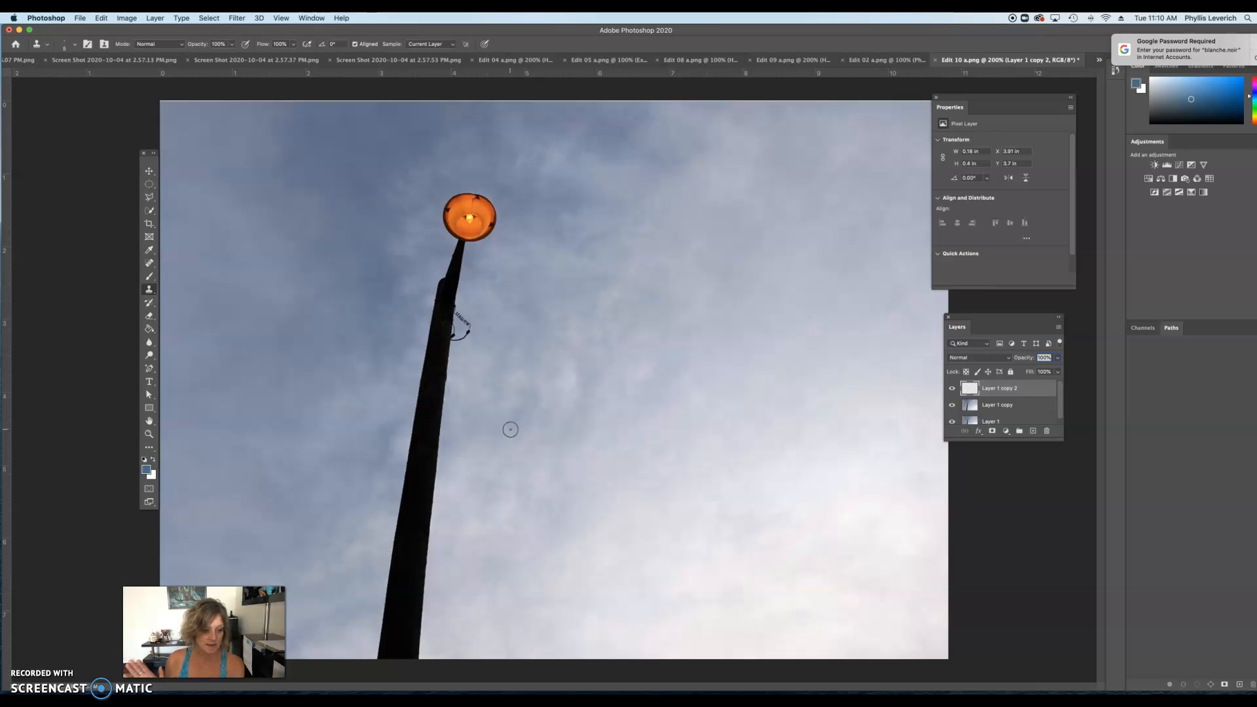
left_click(573, 419, "alt")
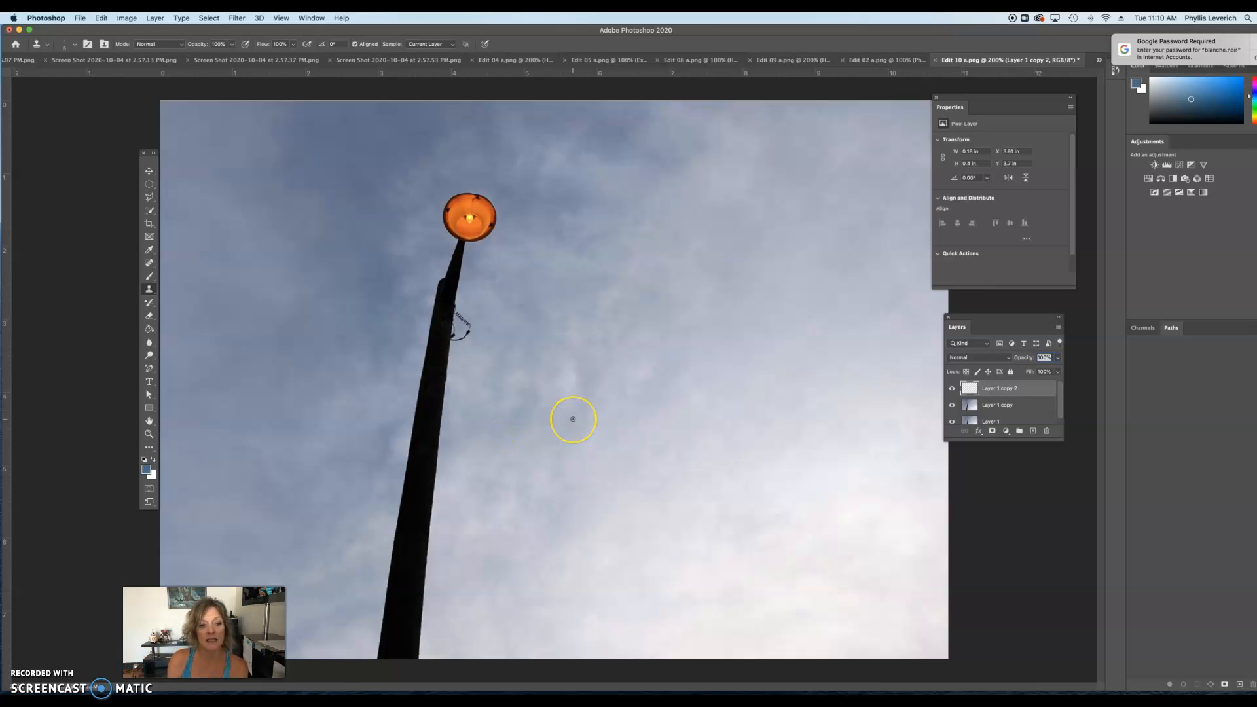